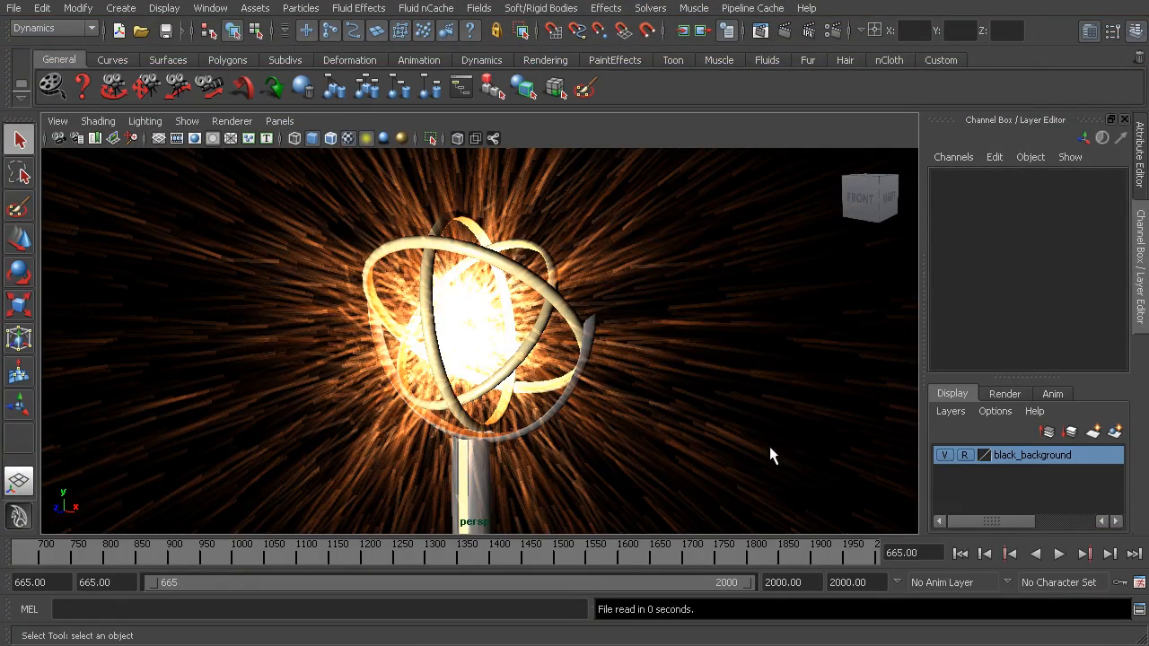
# Step: Play the ring and particle animation, stop it, and return to the start frame 665
pyautogui.click(1058, 555)
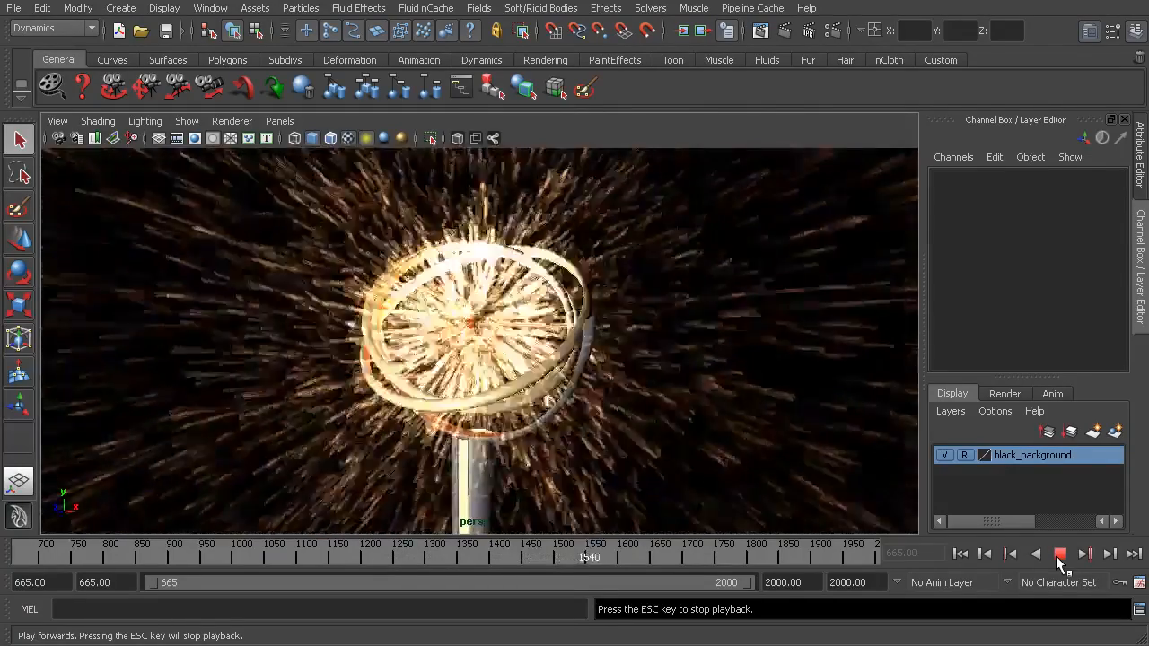
pyautogui.click(1059, 555)
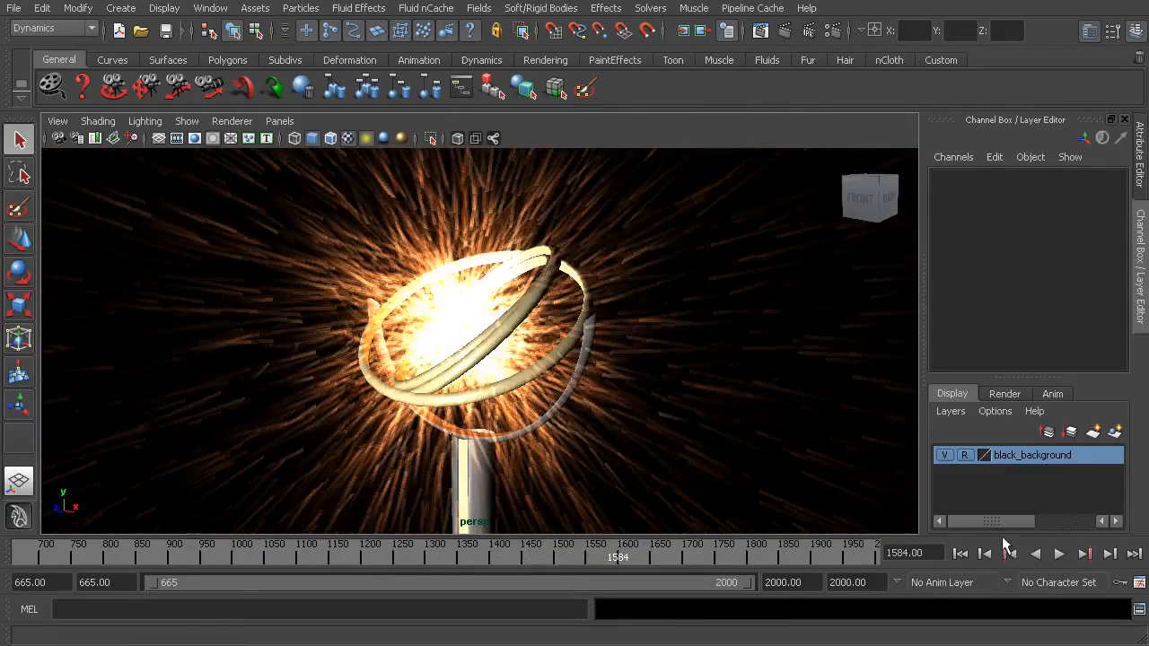
pyautogui.click(959, 554)
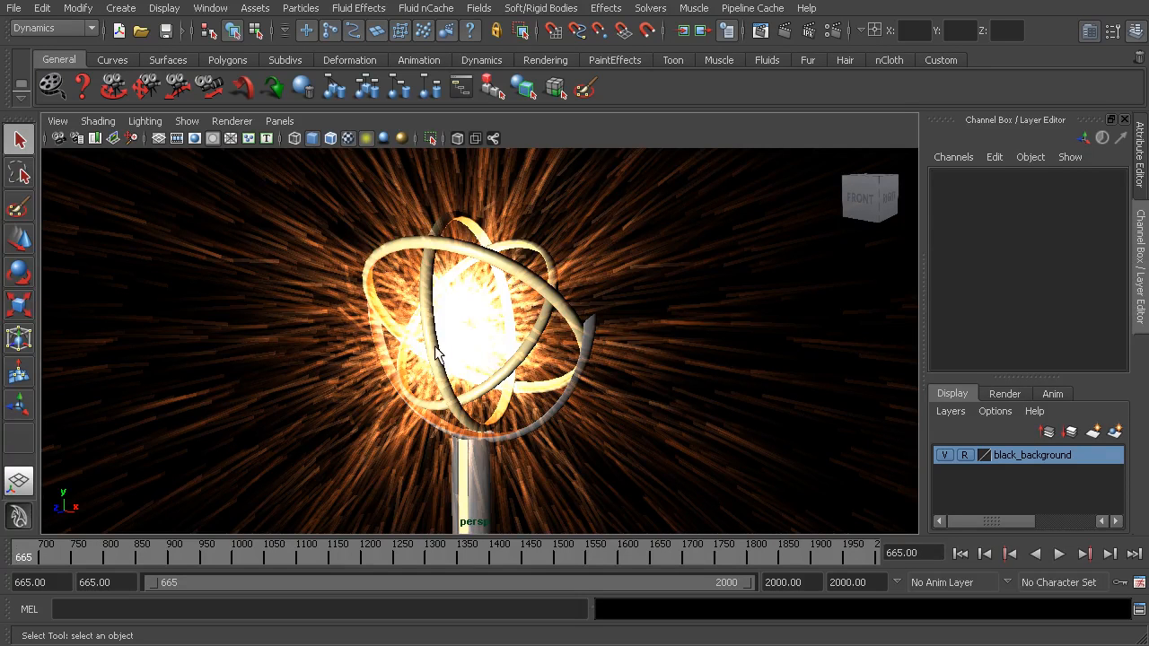
# Step: Try to select the individual rings through the overlapping particles with all object types selectable
pyautogui.click(440, 404)
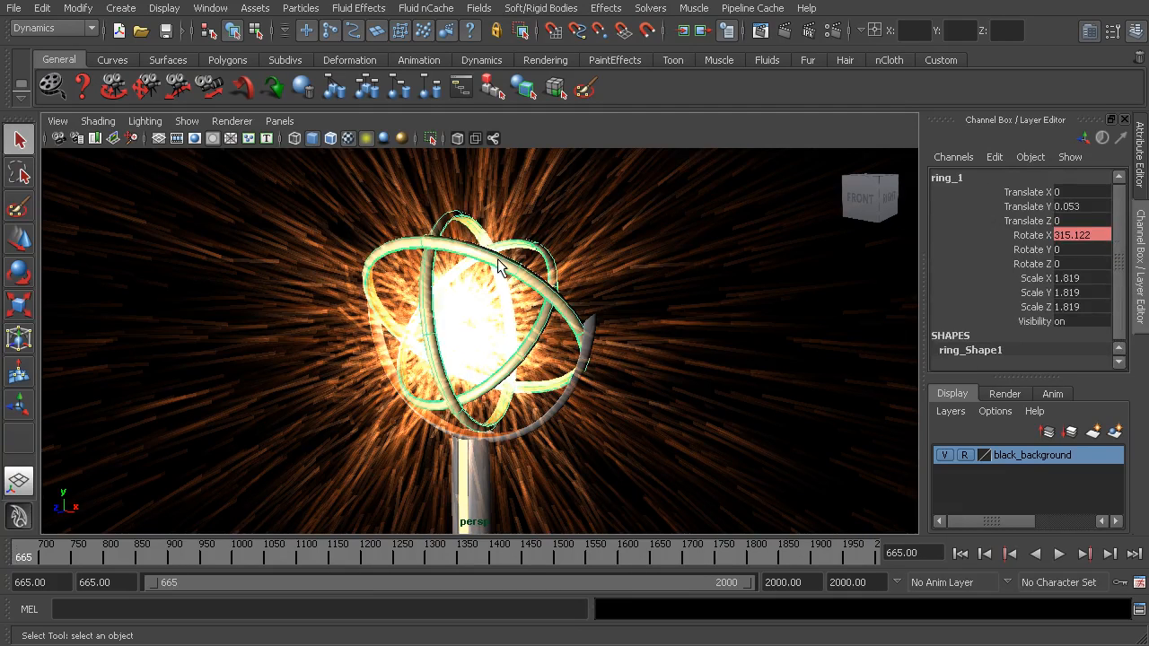
pyautogui.click(382, 237)
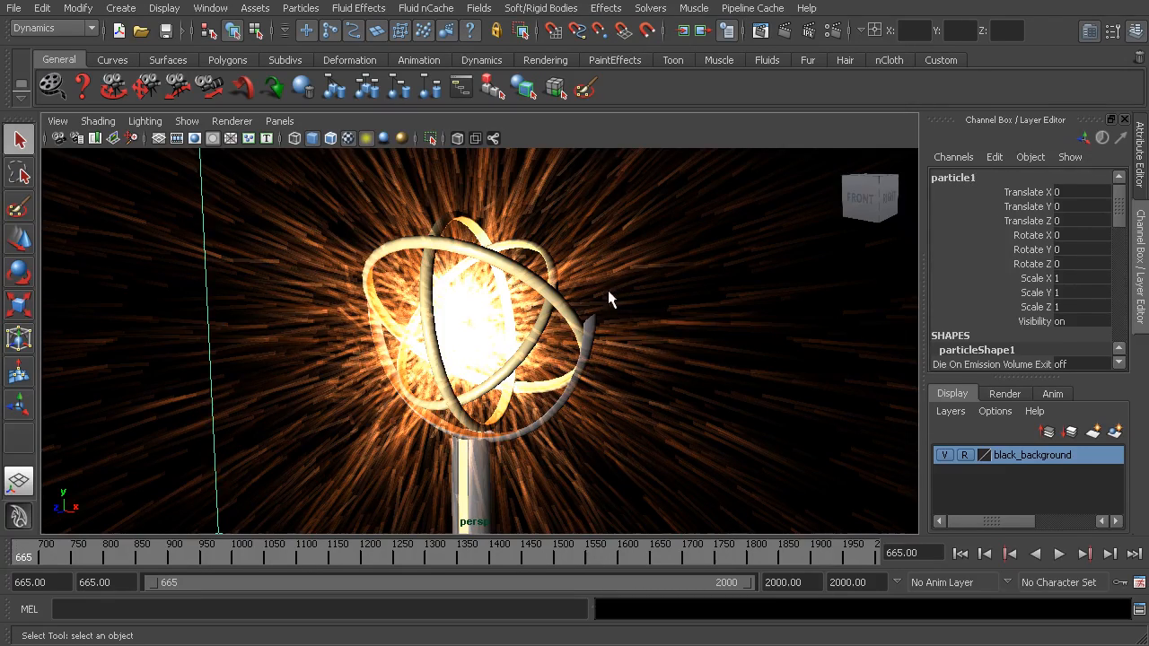
pyautogui.click(562, 298)
pyautogui.click(535, 295)
pyautogui.click(507, 280)
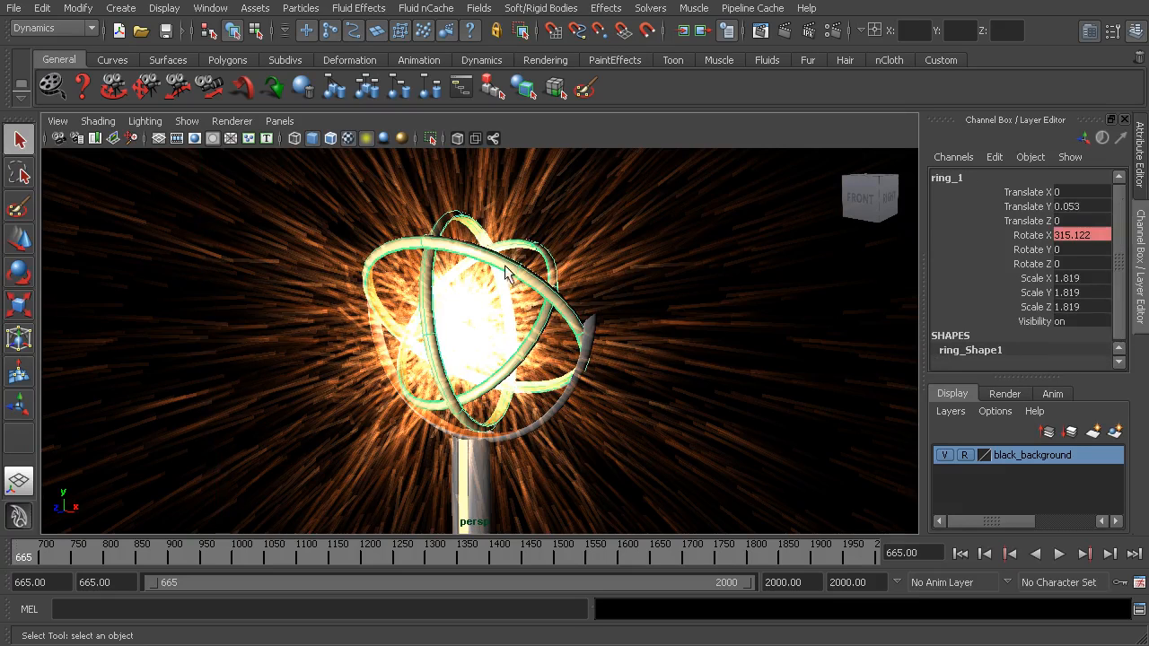
pyautogui.click(430, 311)
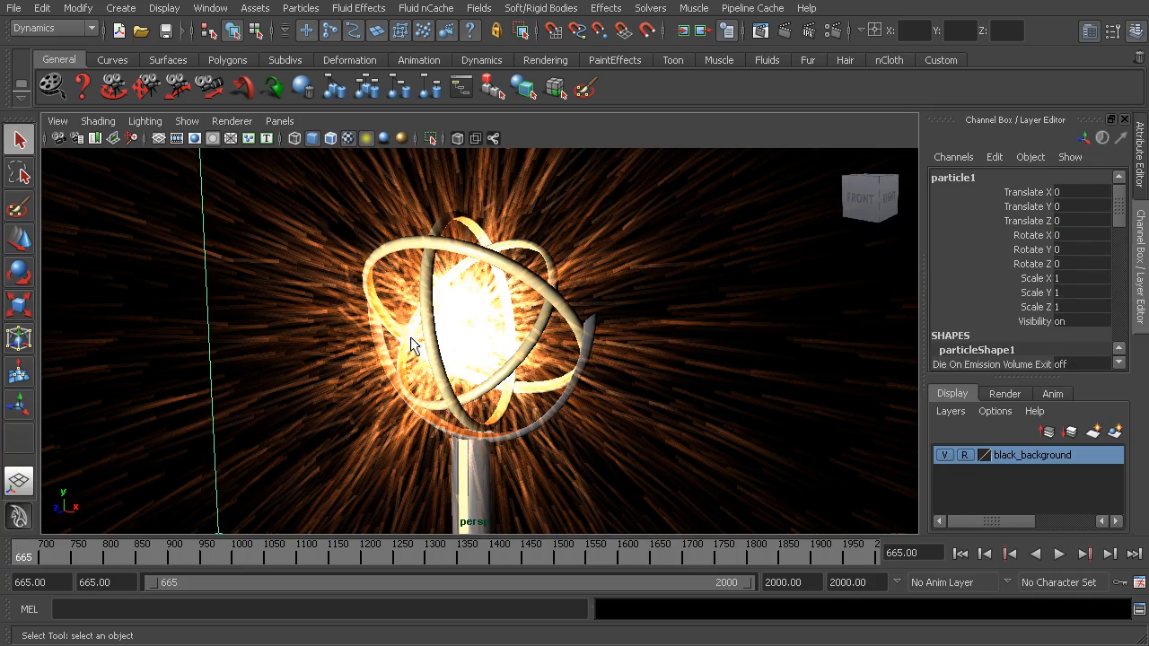
pyautogui.click(508, 372)
pyautogui.click(476, 330)
pyautogui.click(434, 334)
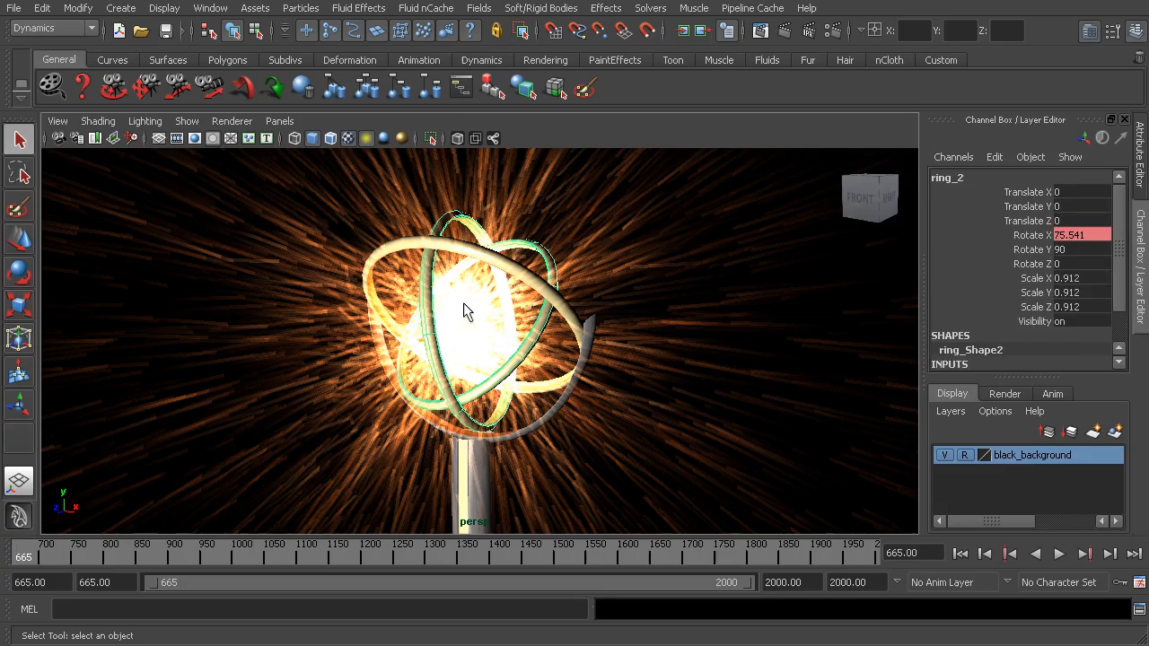
pyautogui.click(484, 255)
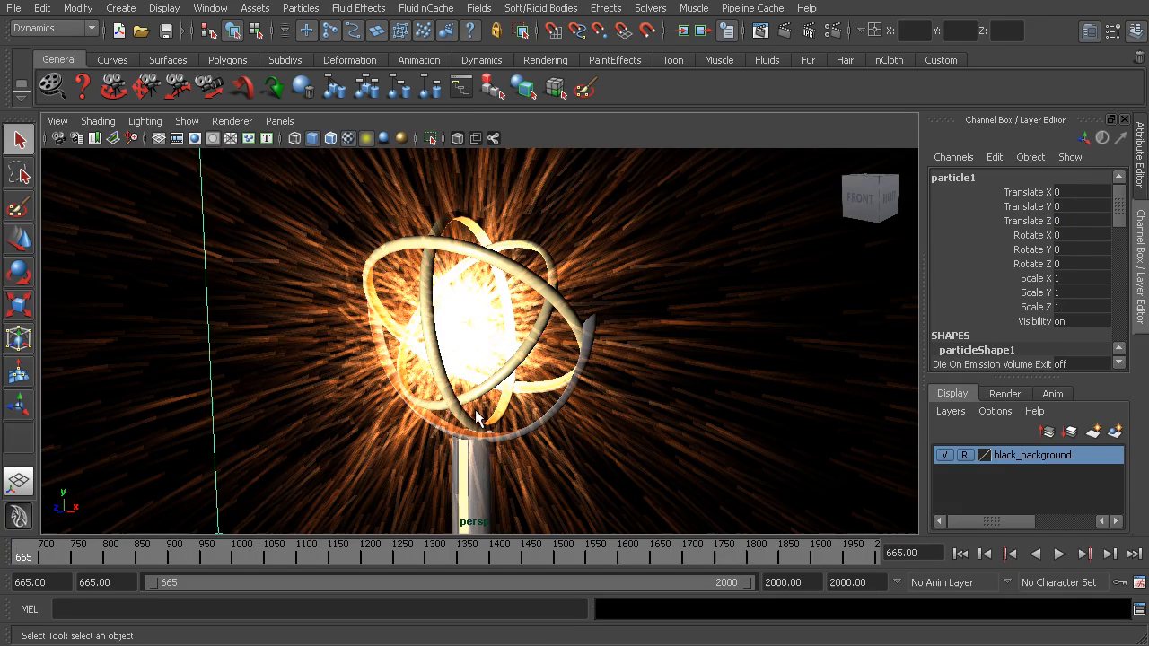
# Step: Exclude dynamic objects from selection and try to select the particles around the rings
pyautogui.click(424, 36)
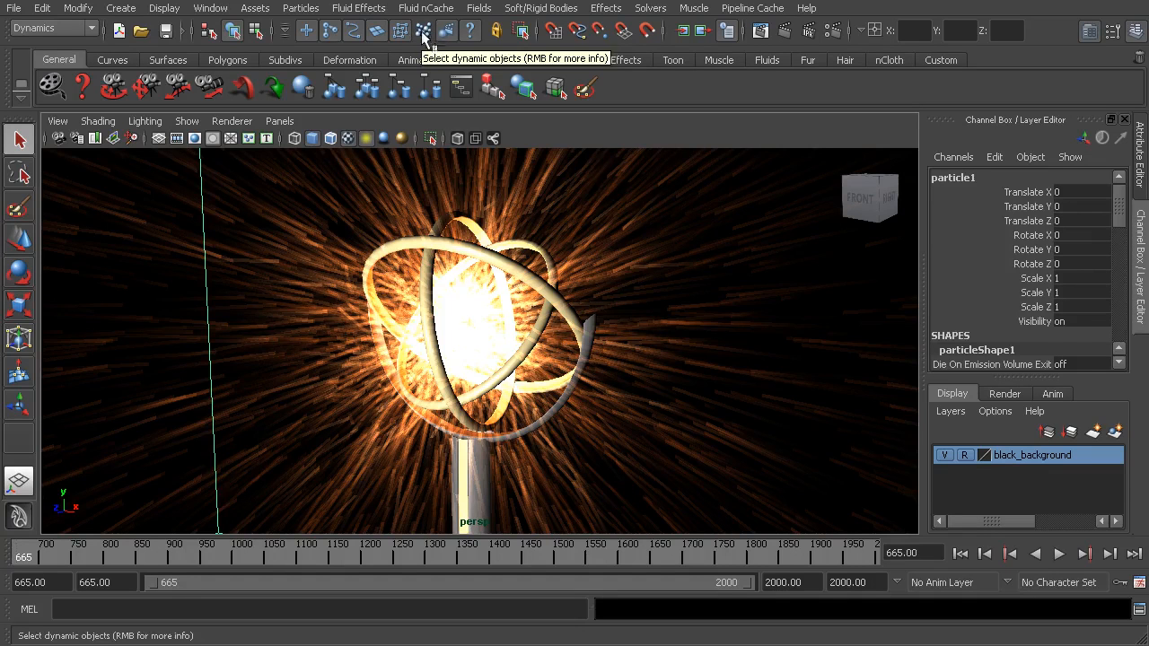
pyautogui.click(416, 315)
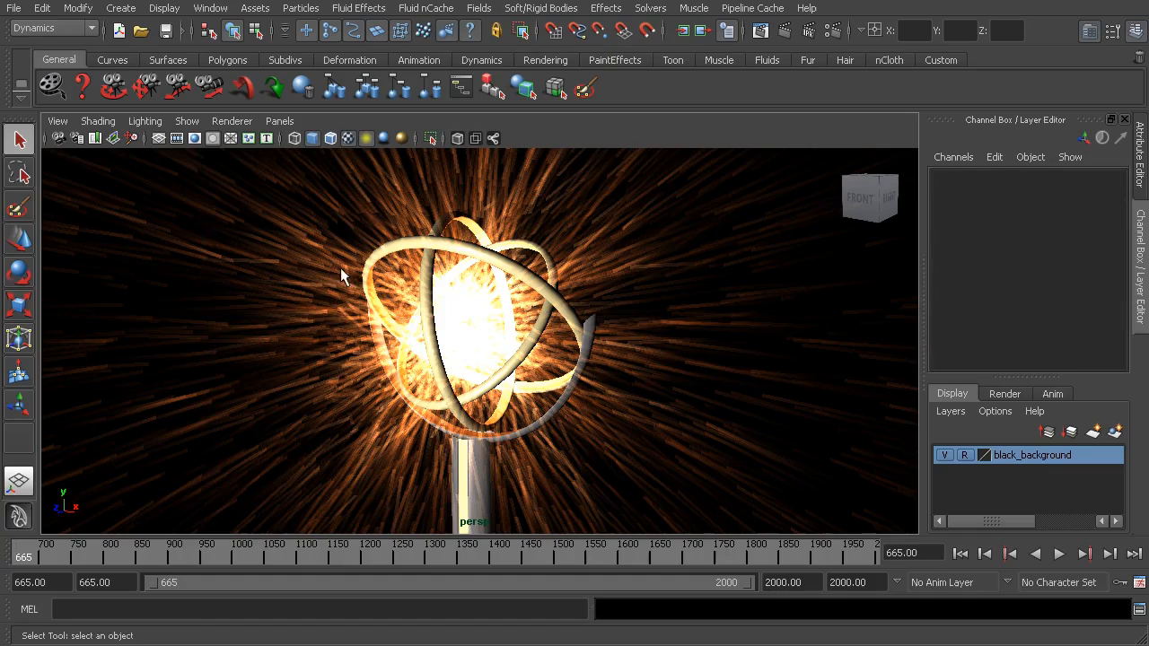
pyautogui.moveTo(159, 229); pyautogui.dragTo(325, 401)
pyautogui.moveTo(661, 289); pyautogui.dragTo(790, 438)
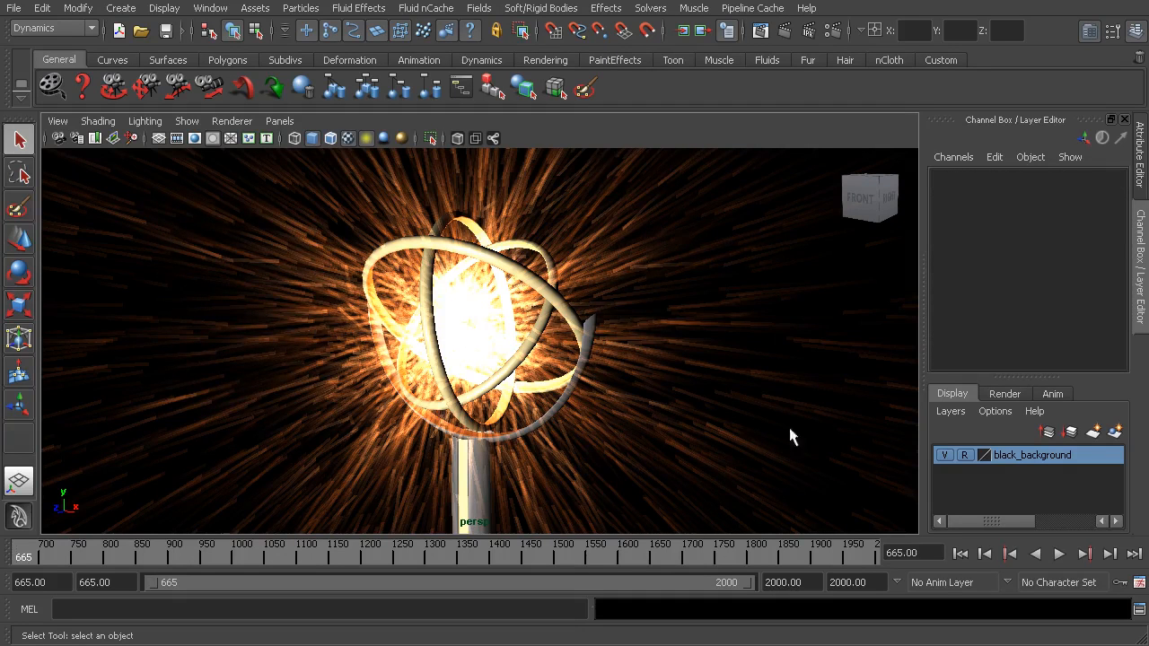
# Step: Select ring_2 and ring_3 in turn, ending with ring_2
pyautogui.click(526, 356)
pyautogui.click(503, 281)
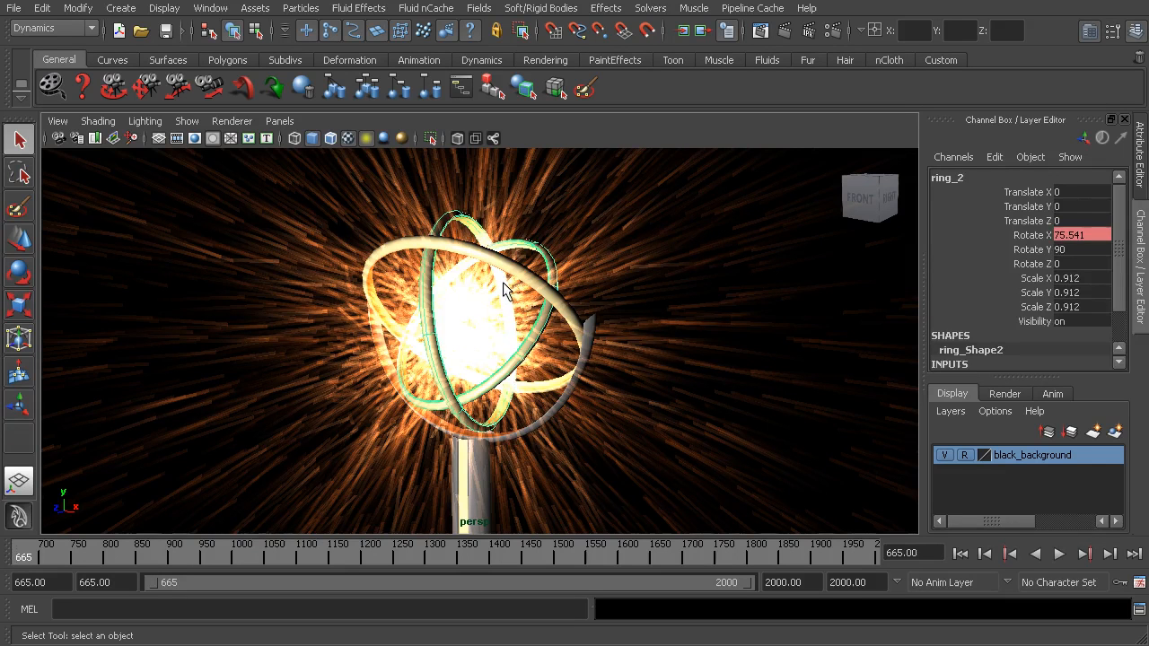
pyautogui.click(443, 243)
pyautogui.click(433, 277)
pyautogui.click(453, 280)
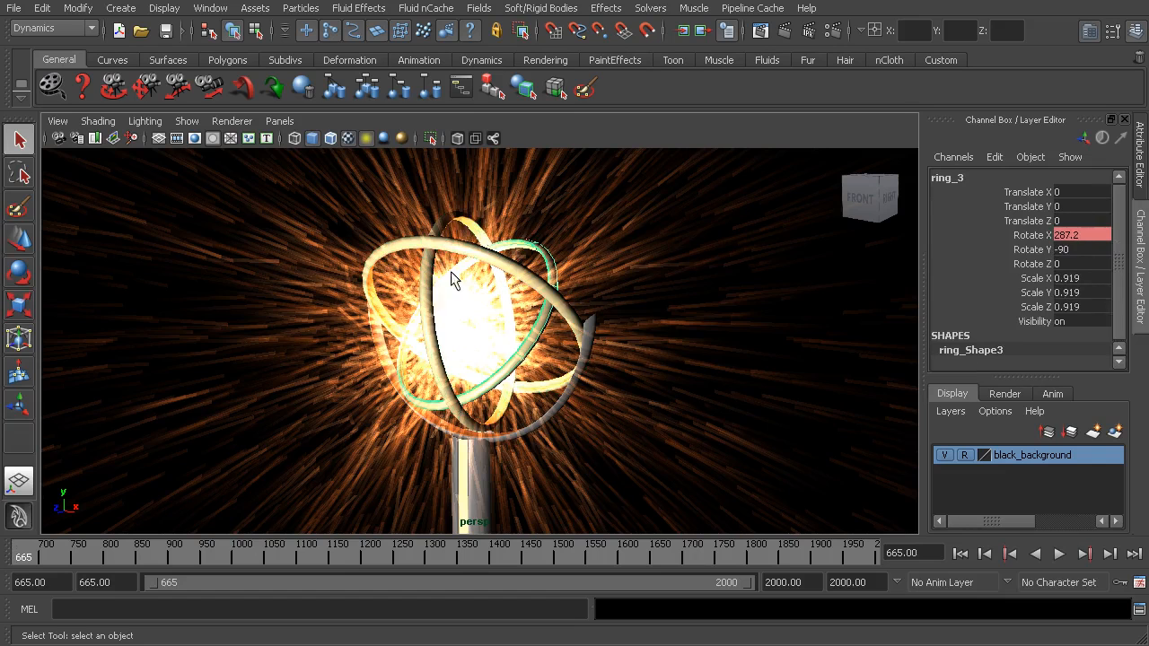
pyautogui.click(459, 224)
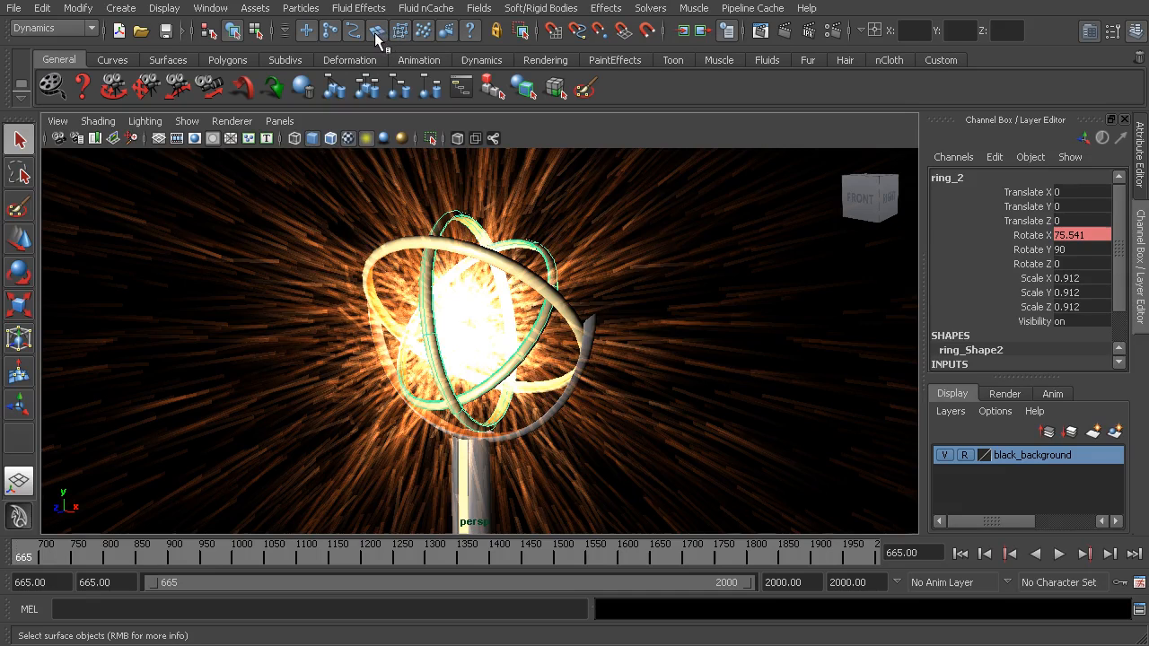
# Step: Test the selection mask by marquee-selecting repeatedly across the rings and the surrounding particles
pyautogui.click(404, 306)
pyautogui.moveTo(323, 232); pyautogui.dragTo(531, 332)
pyautogui.moveTo(256, 210); pyautogui.dragTo(388, 404)
pyautogui.moveTo(288, 228); pyautogui.dragTo(394, 395)
pyautogui.moveTo(241, 199); pyautogui.dragTo(390, 413)
pyautogui.moveTo(303, 217); pyautogui.dragTo(401, 410)
pyautogui.moveTo(319, 264); pyautogui.dragTo(533, 430)
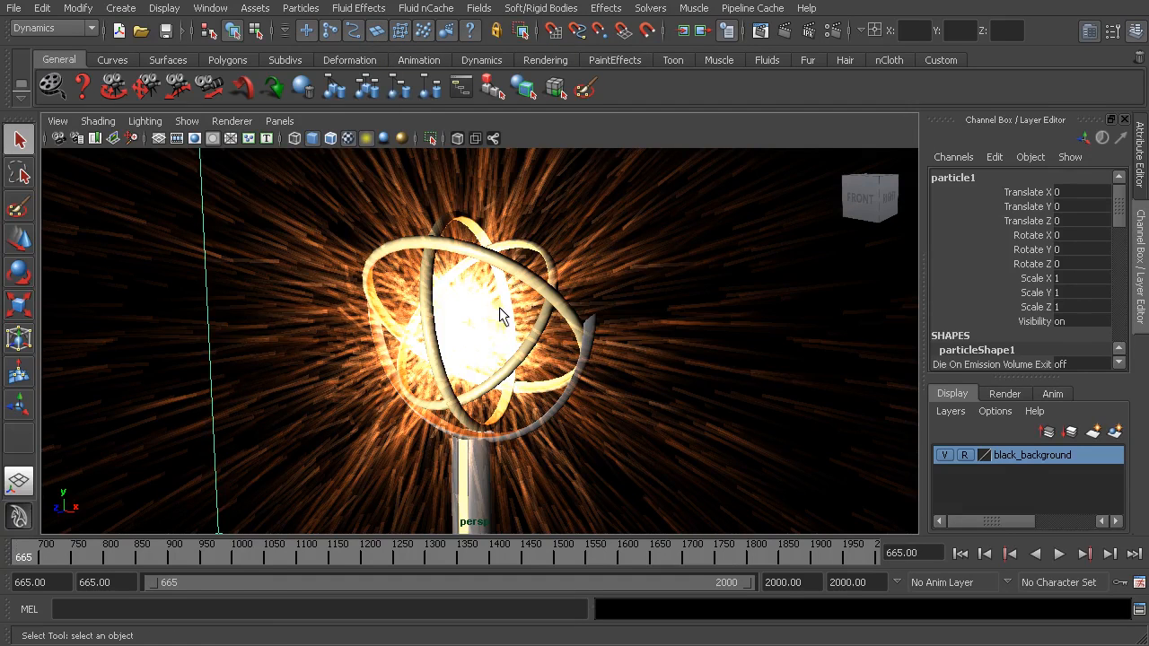
# Step: Select ring_1, ring_support and the particle system in turn, ending with ring_1
pyautogui.click(545, 289)
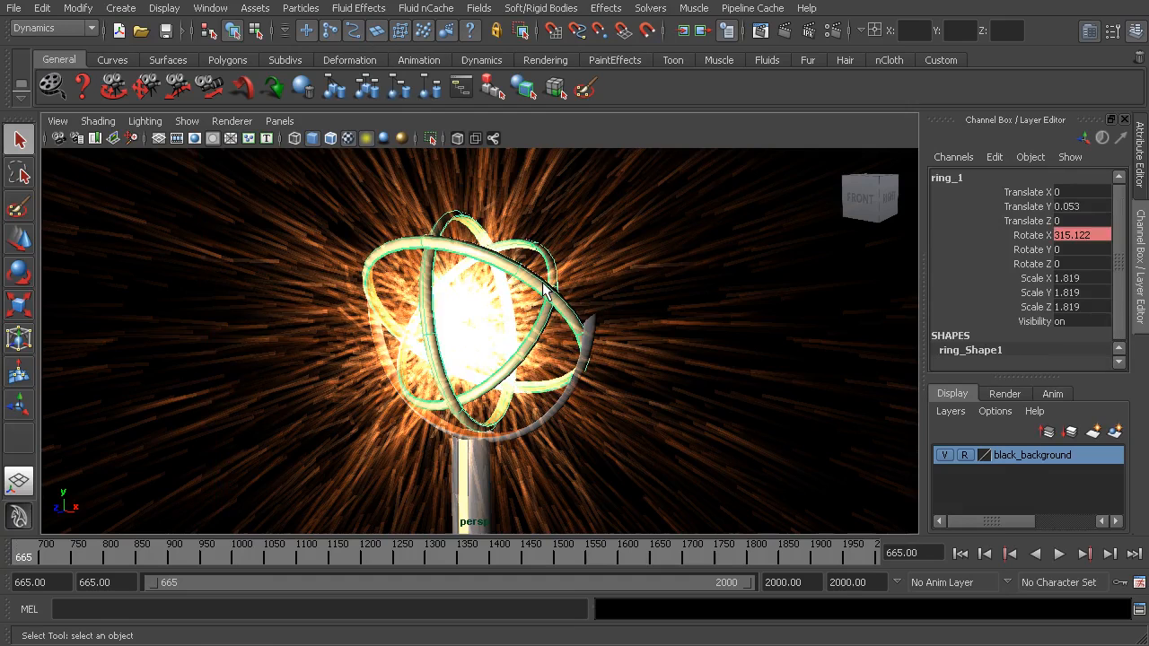
pyautogui.click(595, 332)
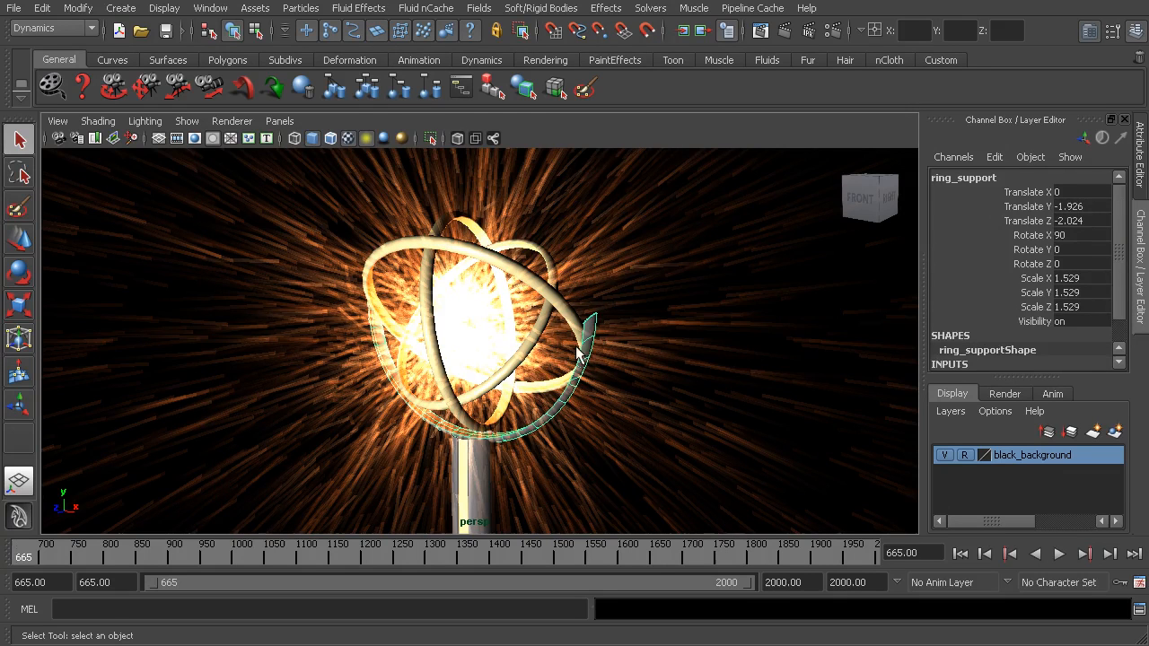
pyautogui.click(422, 320)
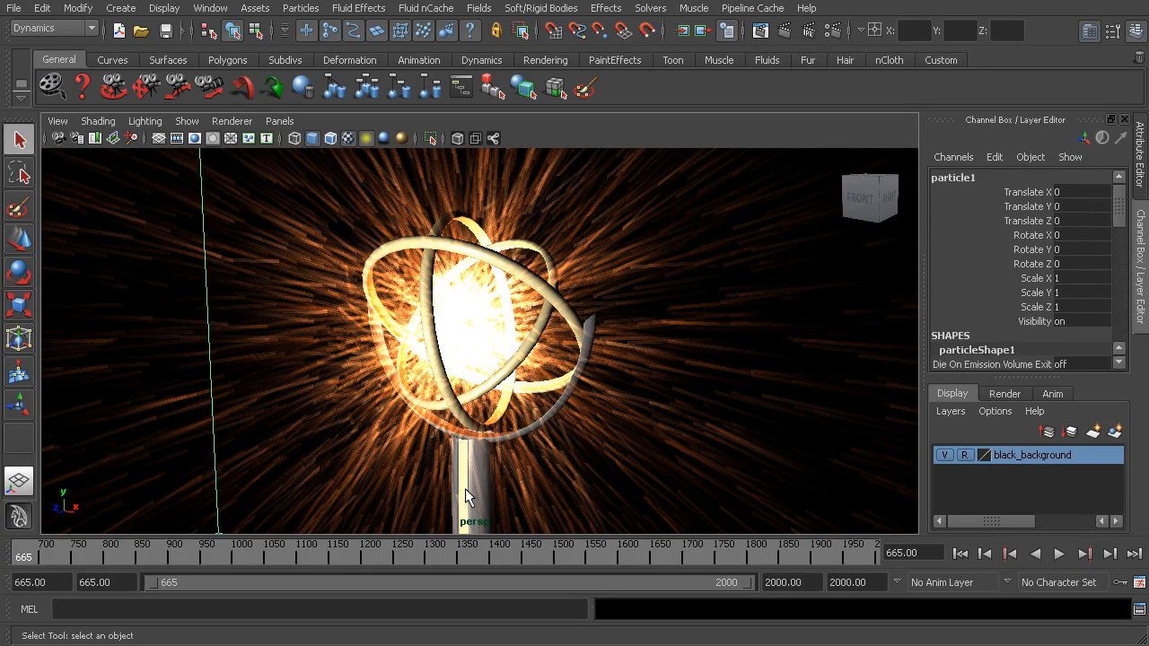
pyautogui.click(432, 254)
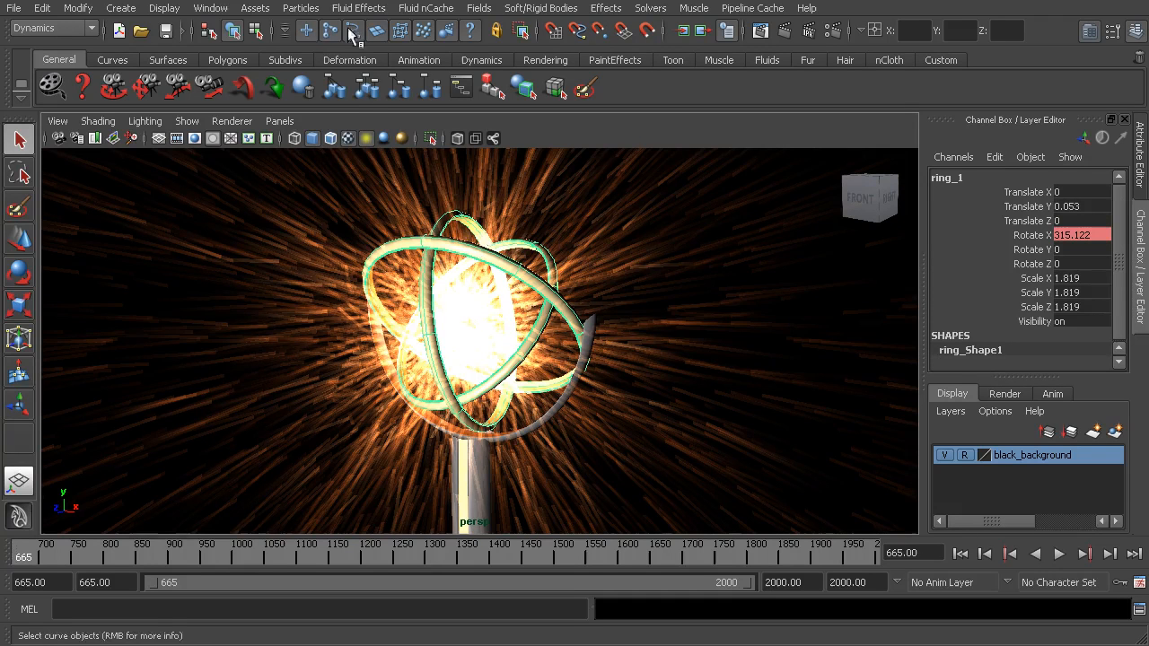
# Step: Exclude NURBS Surfaces from the selectable surface types, leaving the other surface types enabled
pyautogui.rightClick(377, 32)
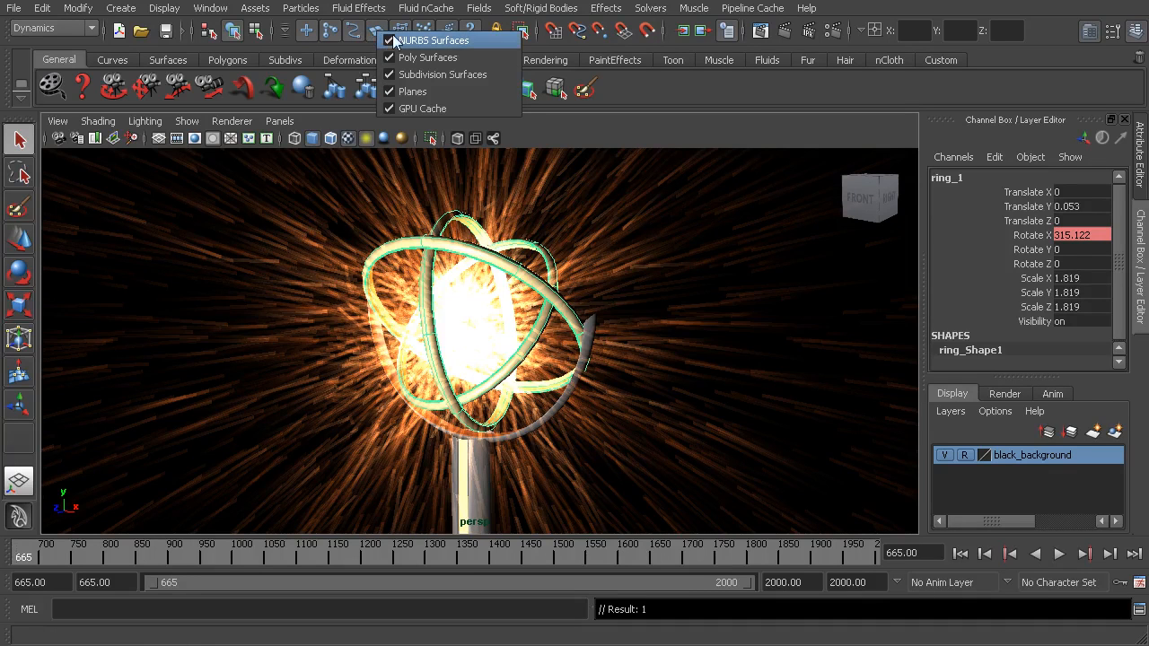
pyautogui.click(402, 41)
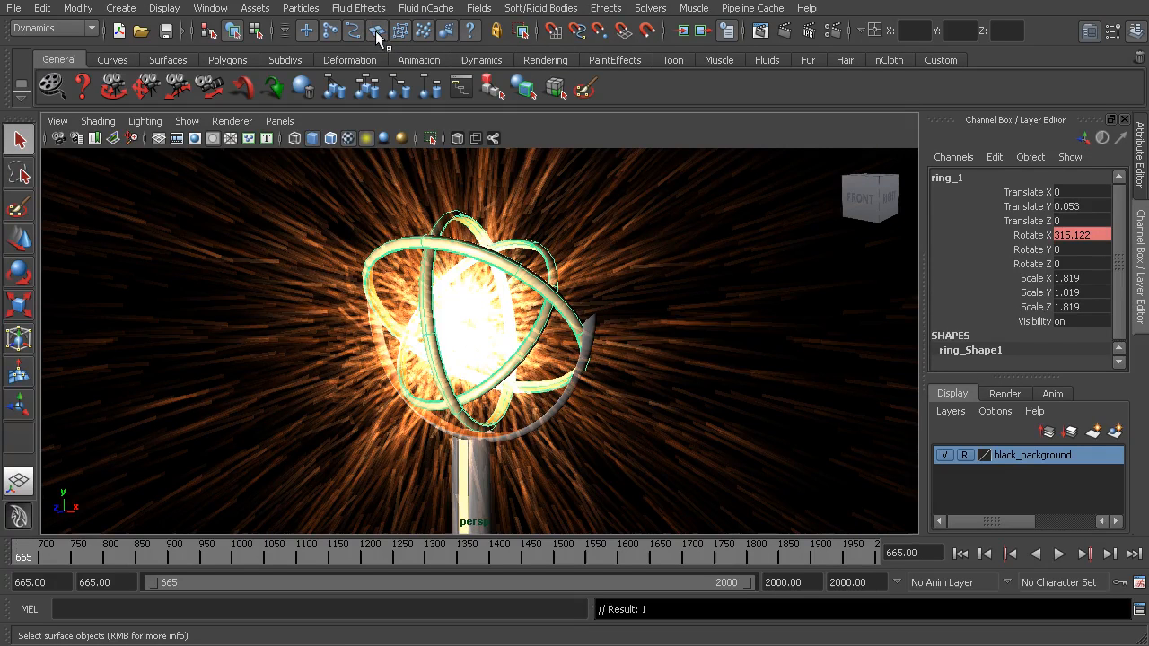
pyautogui.rightClick(375, 31)
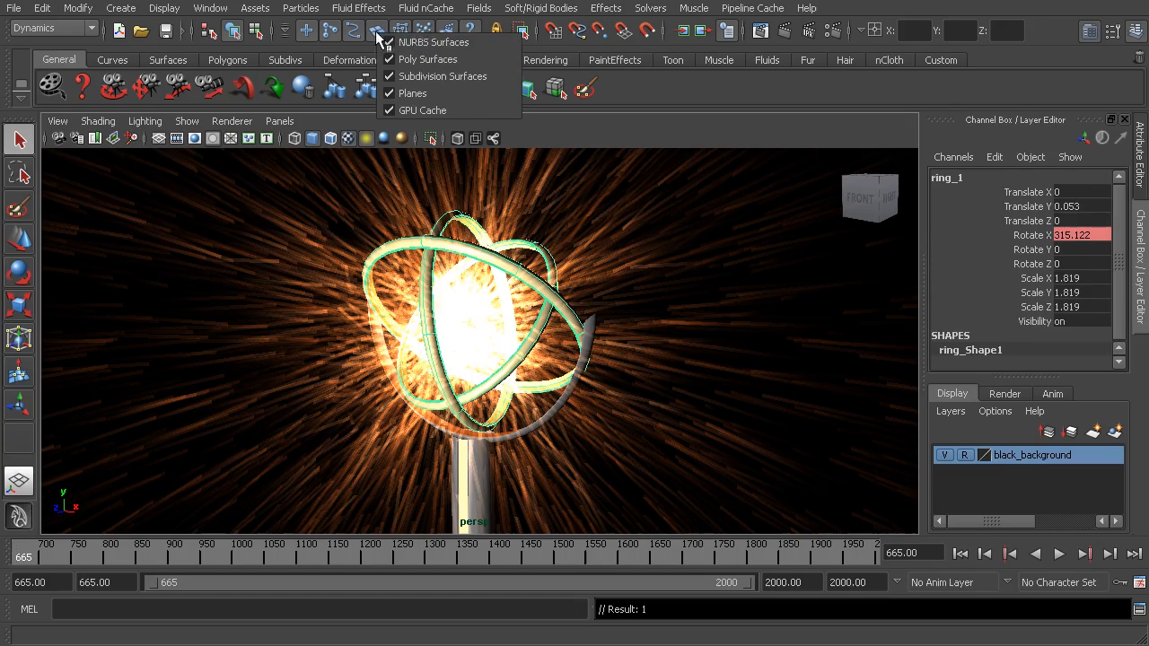
pyautogui.click(447, 43)
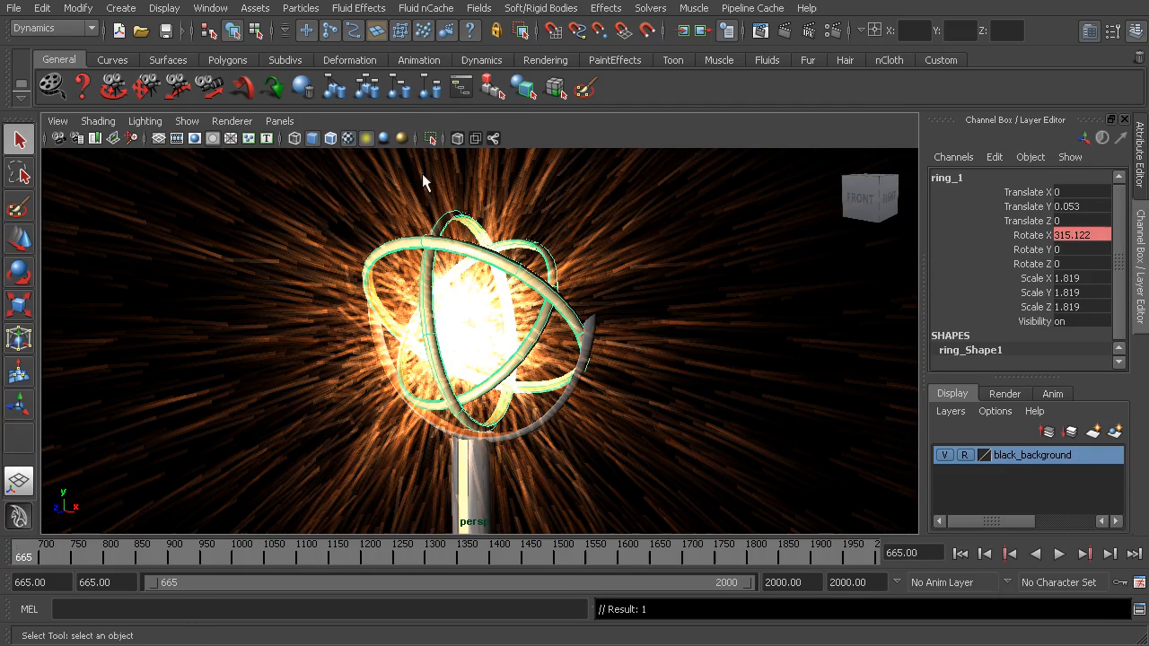
pyautogui.rightClick(377, 35)
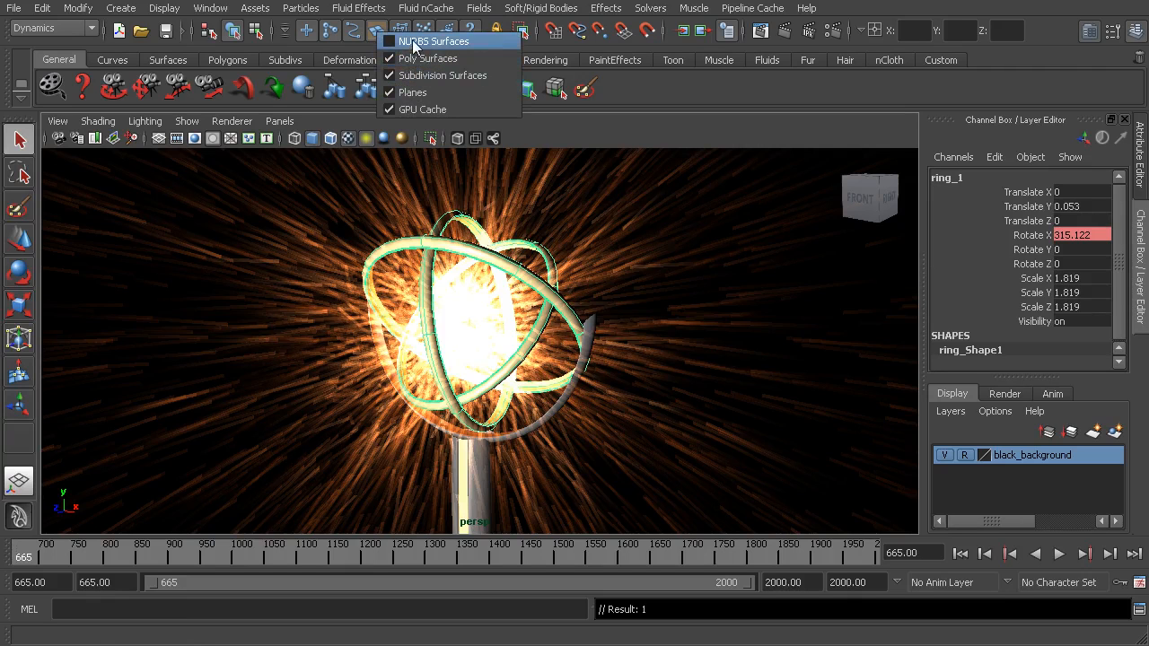
pyautogui.click(376, 31)
pyautogui.click(375, 29)
pyautogui.rightClick(376, 31)
pyautogui.click(387, 38)
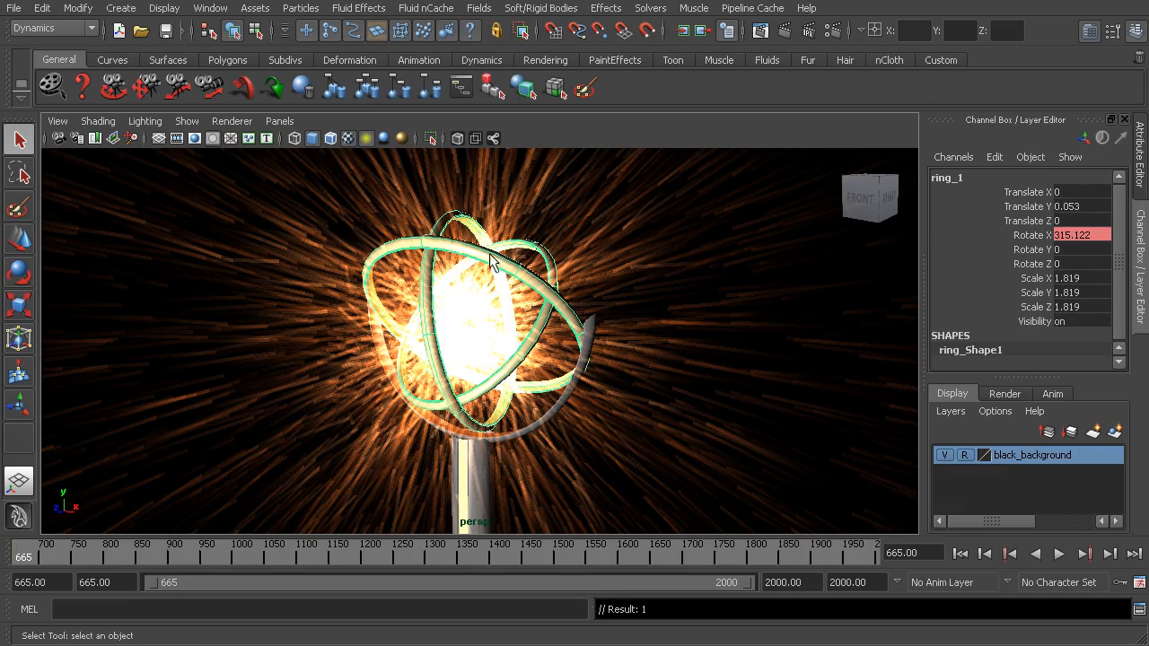
# Step: Exclude dynamic objects from selection and marquee-select the ring base on its own
pyautogui.click(524, 284)
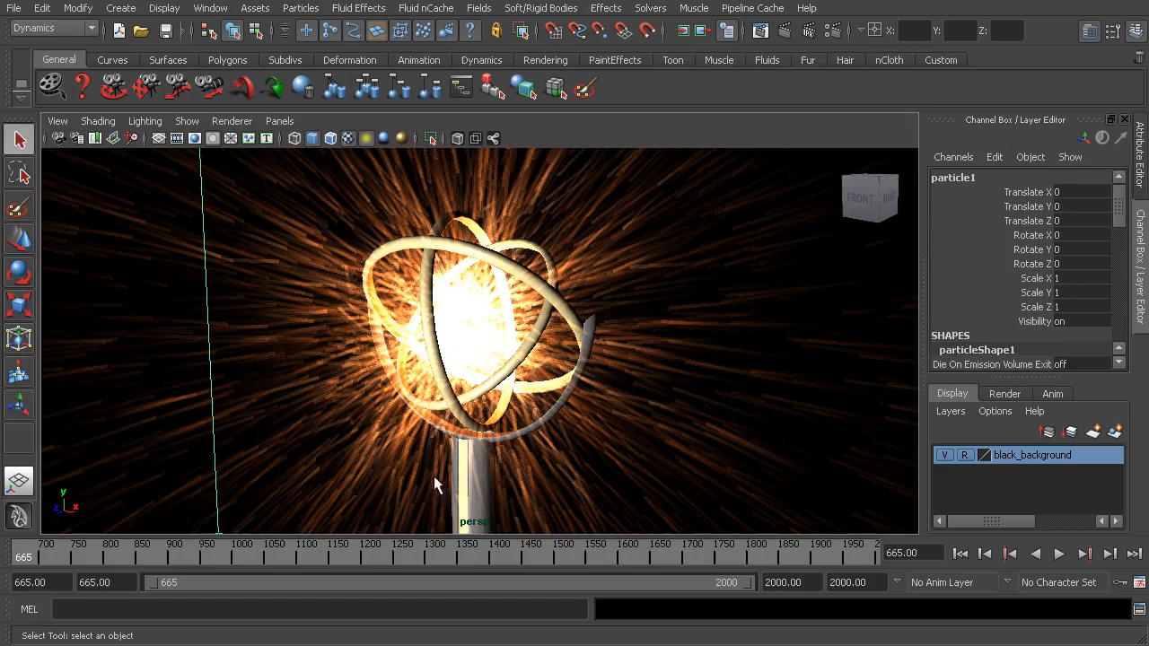
pyautogui.click(473, 481)
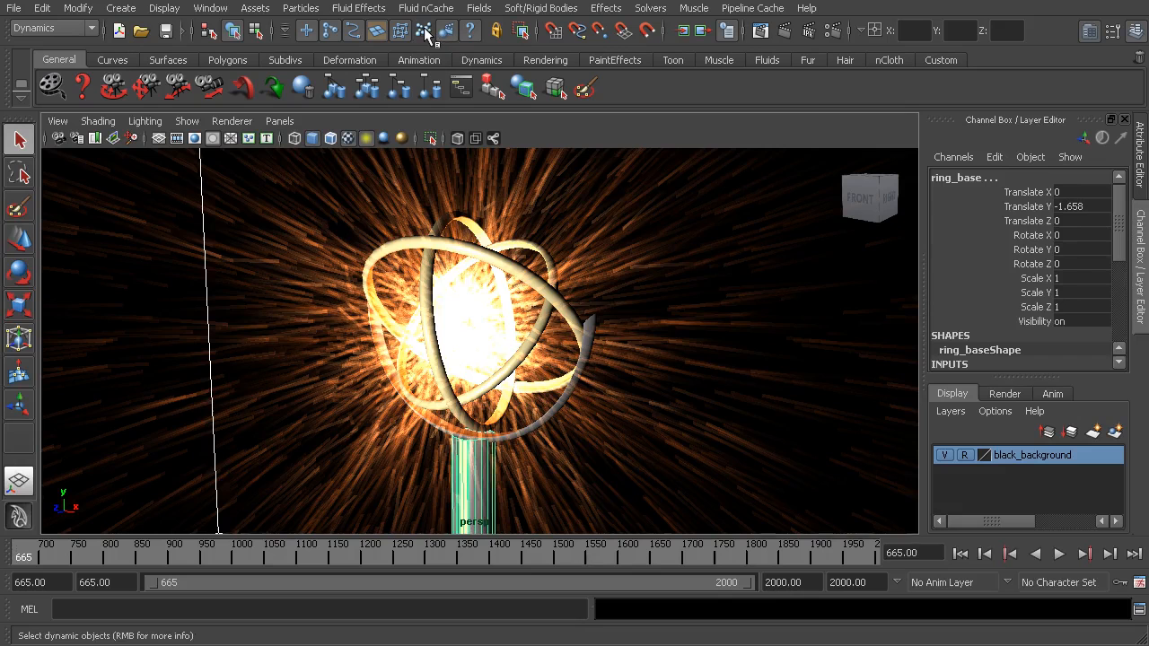
pyautogui.click(405, 494)
pyautogui.moveTo(516, 503); pyautogui.dragTo(517, 502)
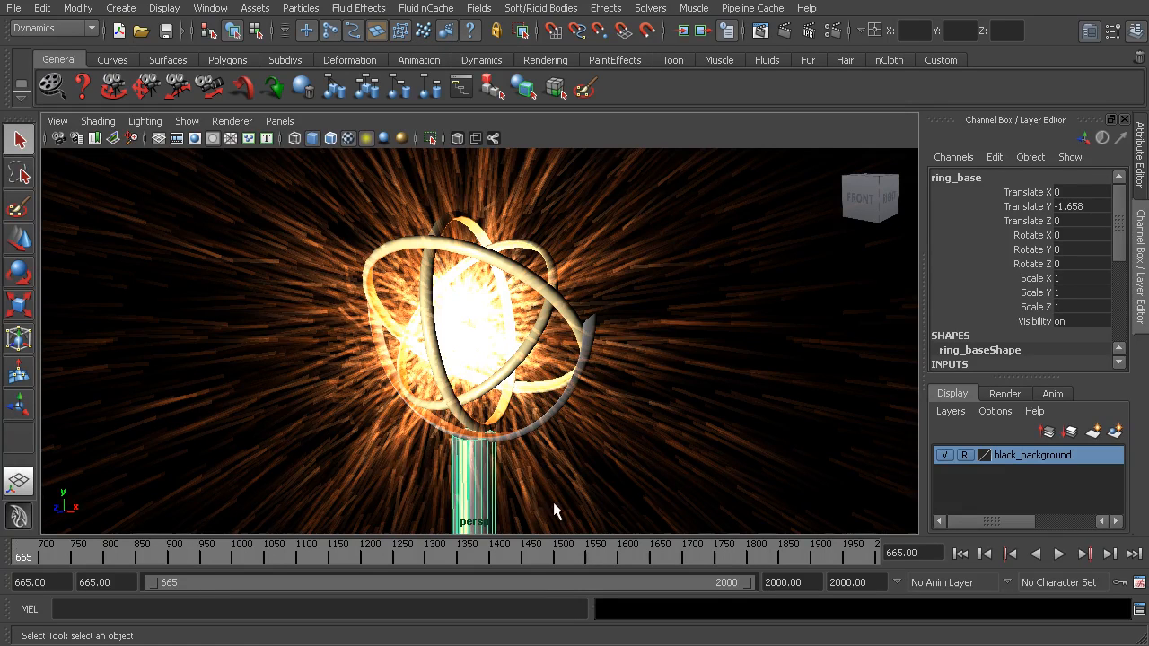
pyautogui.moveTo(390, 388); pyautogui.dragTo(551, 484)
pyautogui.moveTo(400, 408)
pyautogui.mouseDown()
pyautogui.moveTo(539, 486)
pyautogui.moveTo(529, 449)
pyautogui.moveTo(559, 483)
pyautogui.mouseUp()
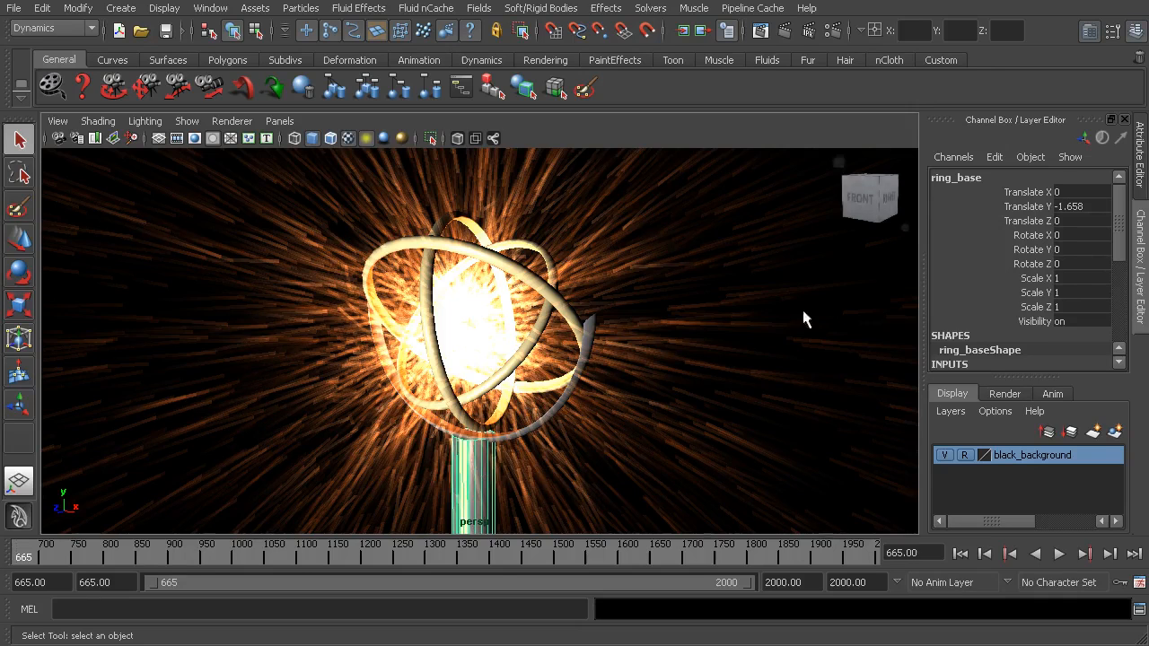
# Step: Switch the selection mask to Dynamics Mask
pyautogui.press('space')
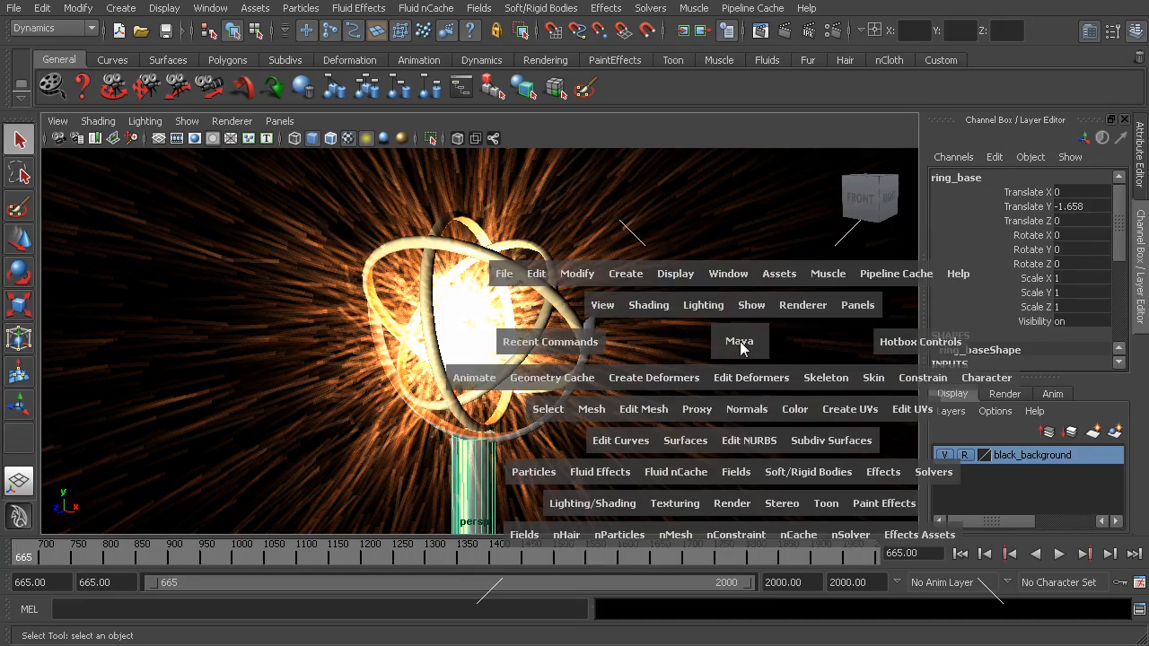
pyautogui.moveTo(373, 358)
pyautogui.mouseDown()
pyautogui.moveTo(404, 359)
pyautogui.moveTo(341, 307)
pyautogui.moveTo(297, 356)
pyautogui.moveTo(377, 395)
pyautogui.moveTo(431, 336)
pyautogui.moveTo(303, 335)
pyautogui.moveTo(431, 339)
pyautogui.moveTo(454, 382)
pyautogui.moveTo(267, 386)
pyautogui.moveTo(305, 340)
pyautogui.moveTo(426, 339)
pyautogui.moveTo(362, 323)
pyautogui.moveTo(373, 357)
pyautogui.mouseUp()
pyautogui.moveTo(381, 320); pyautogui.dragTo(380, 321)
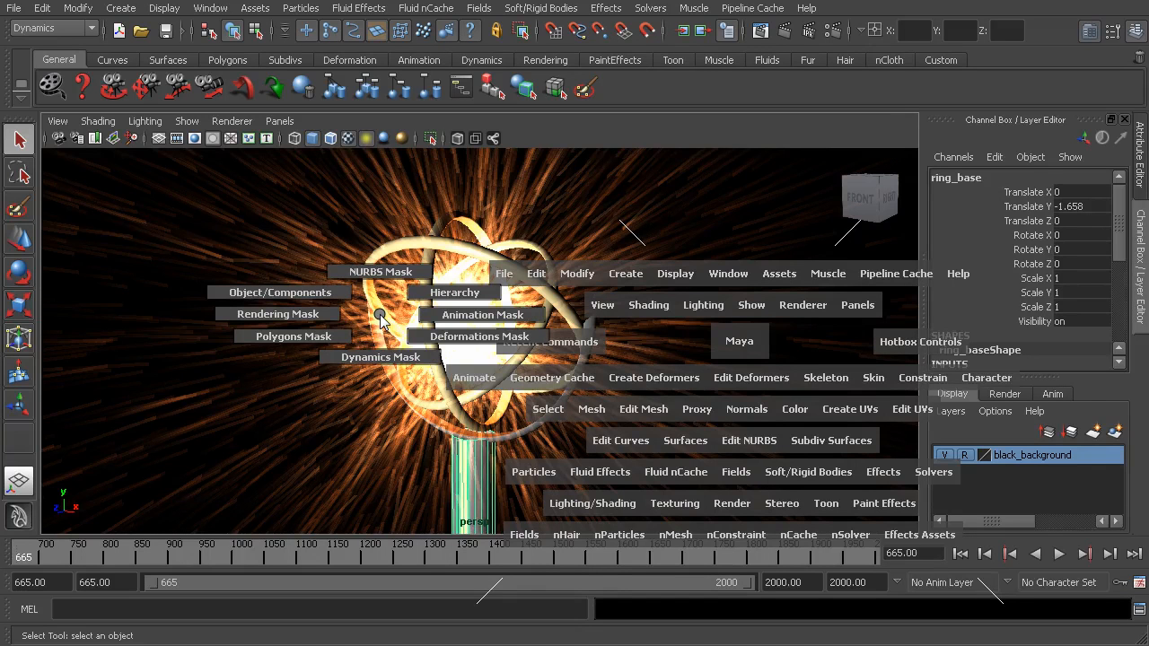
pyautogui.moveTo(381, 321); pyautogui.dragTo(373, 355)
# Step: Test the dynamics mask by selecting the particle system and marquee-selecting the turbulence field together with the particles
pyautogui.click(407, 332)
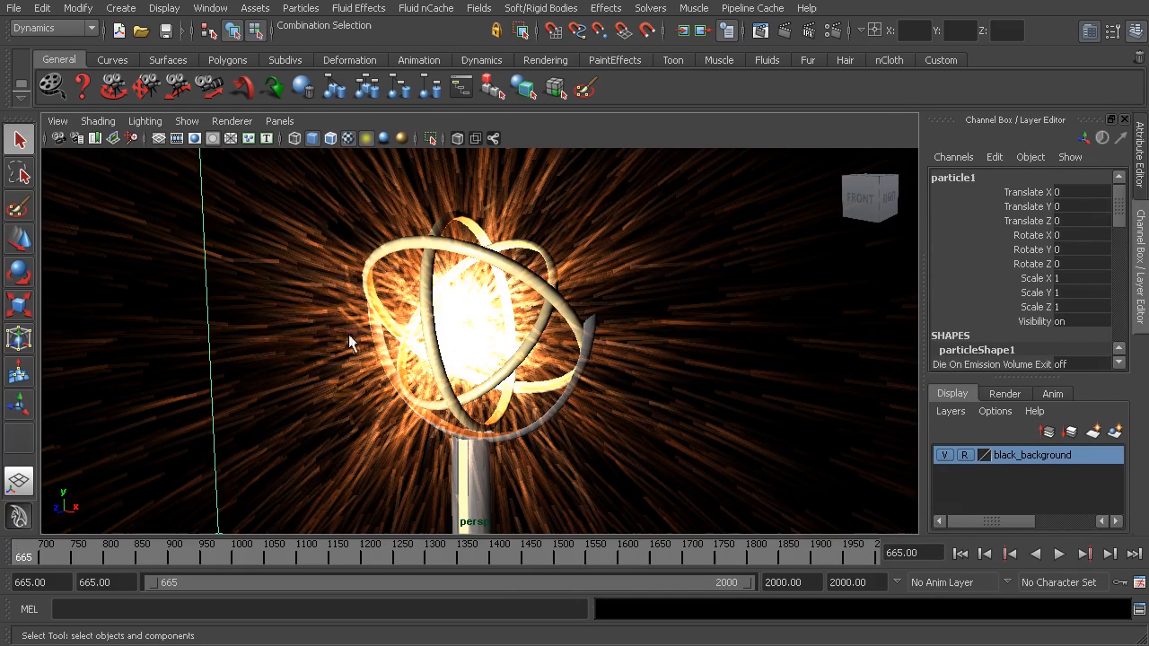
pyautogui.moveTo(298, 240); pyautogui.dragTo(533, 409)
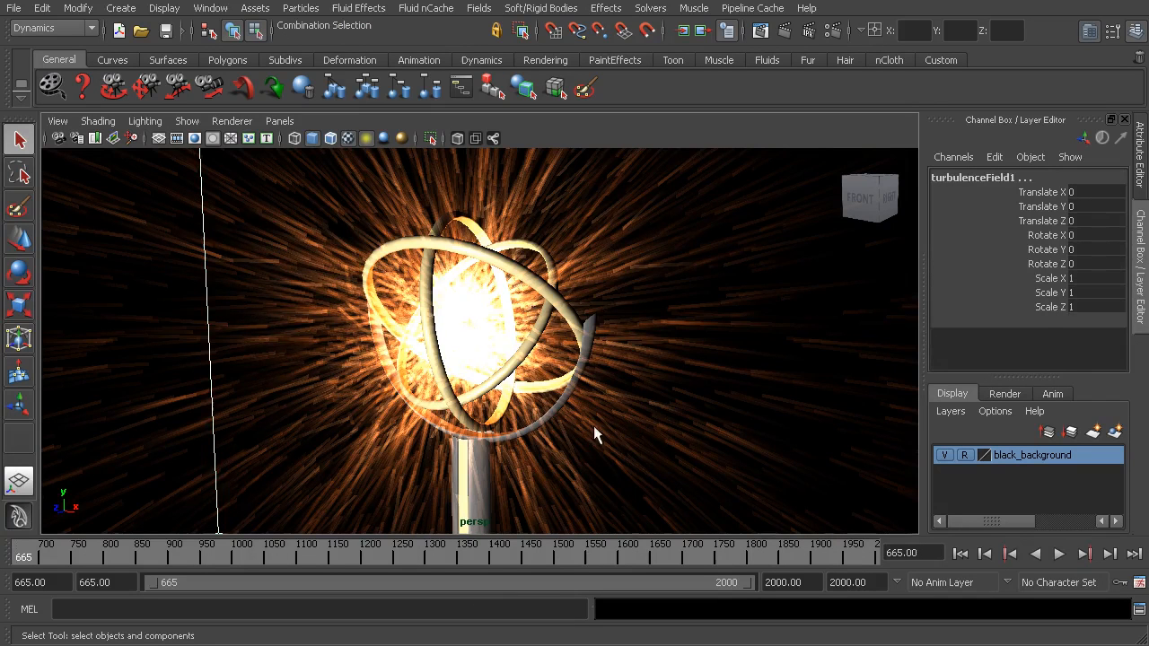
pyautogui.click(553, 373)
pyautogui.moveTo(468, 341); pyautogui.dragTo(574, 416)
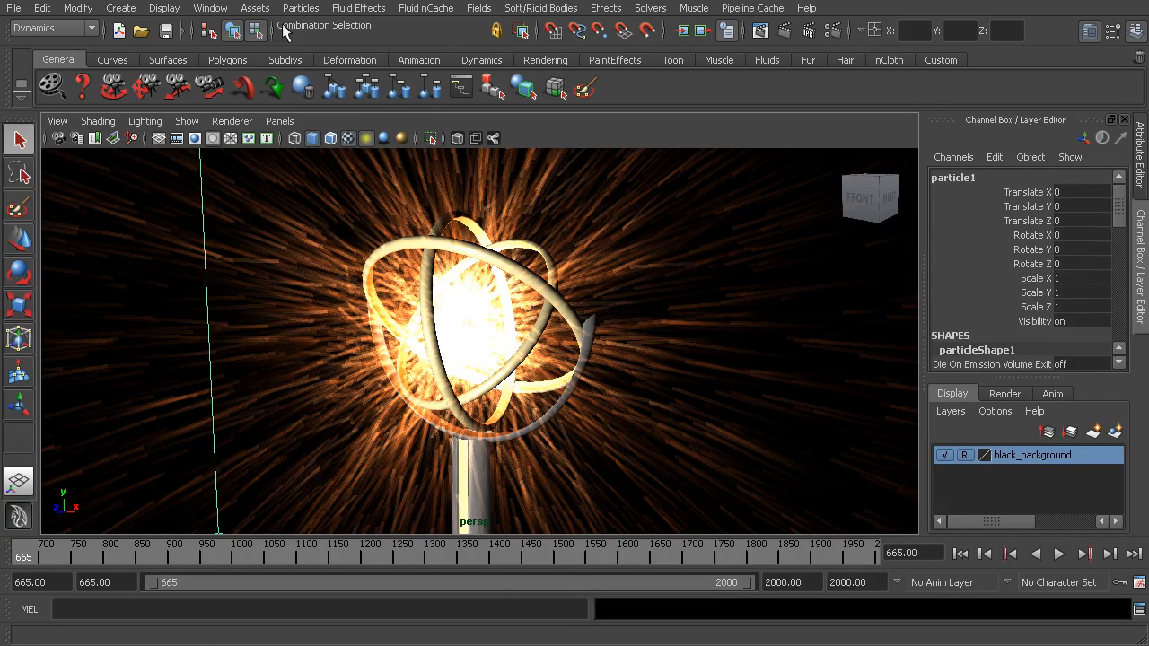
# Step: Apply the Dynamics Mask again and test it by selecting the particles and marquee-selecting the dynamic objects around the rings
pyautogui.press('space')
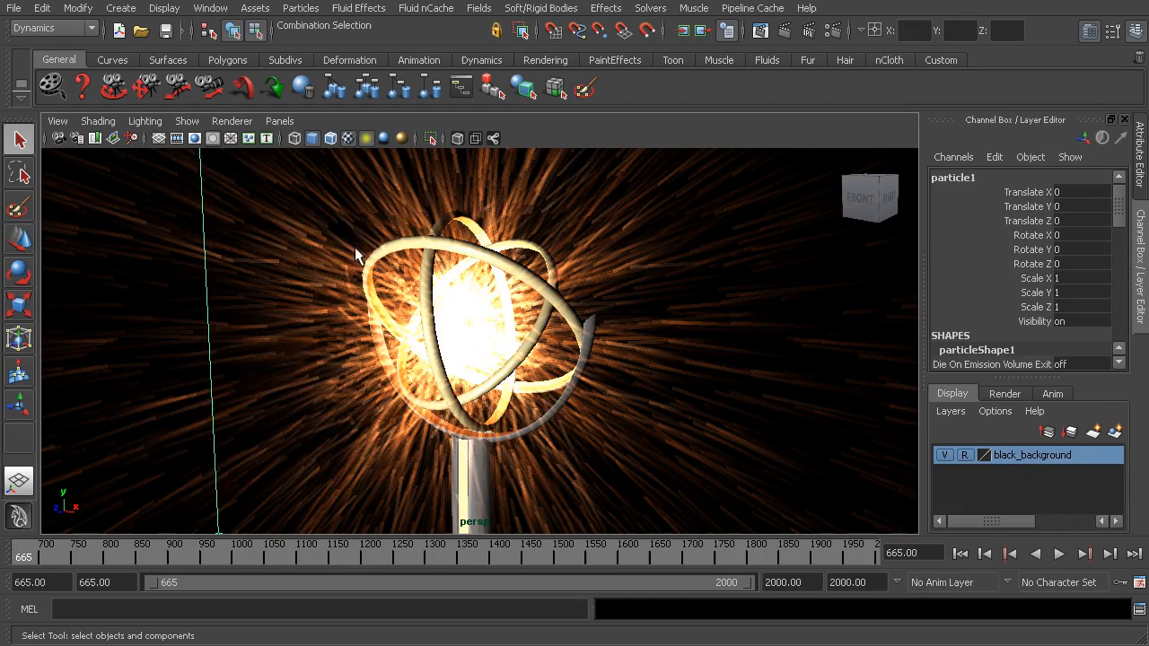
pyautogui.moveTo(289, 257)
pyautogui.mouseDown()
pyautogui.moveTo(414, 362)
pyautogui.moveTo(286, 276)
pyautogui.mouseUp()
pyautogui.press('space')
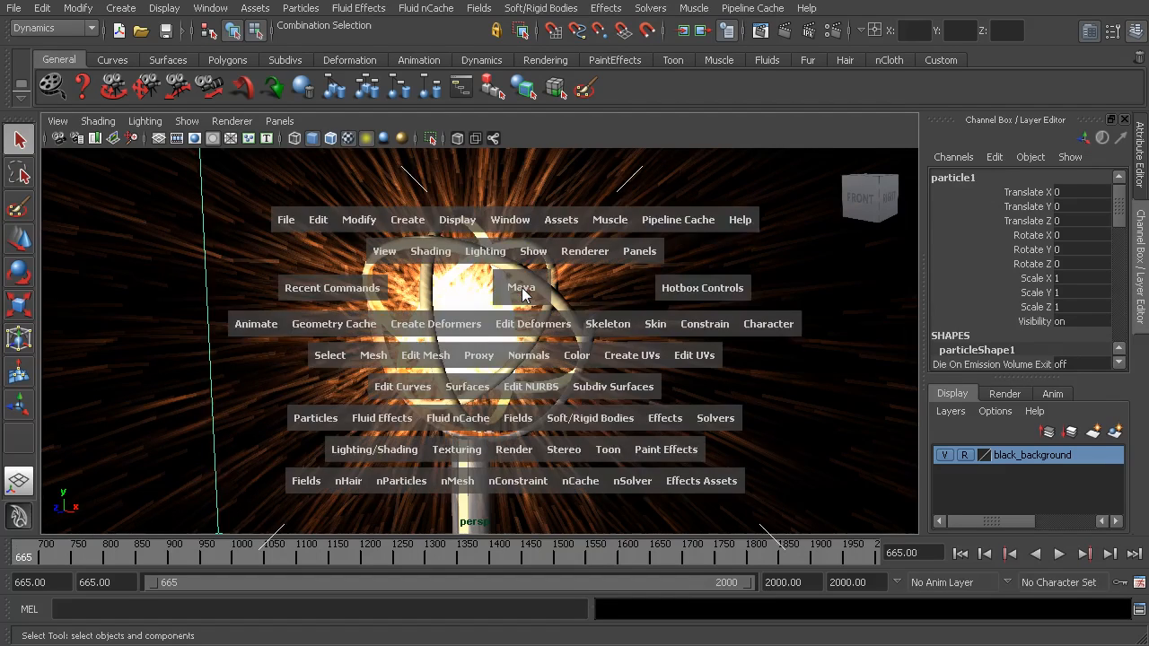
pyautogui.click(405, 322)
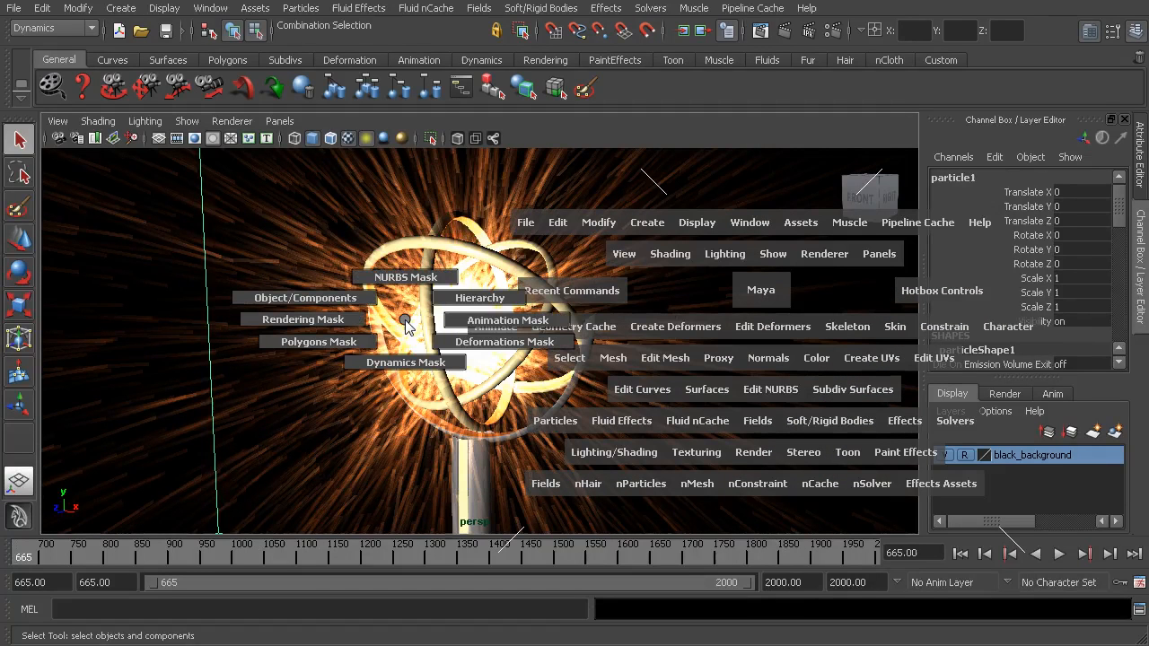
pyautogui.moveTo(405, 322); pyautogui.dragTo(399, 362)
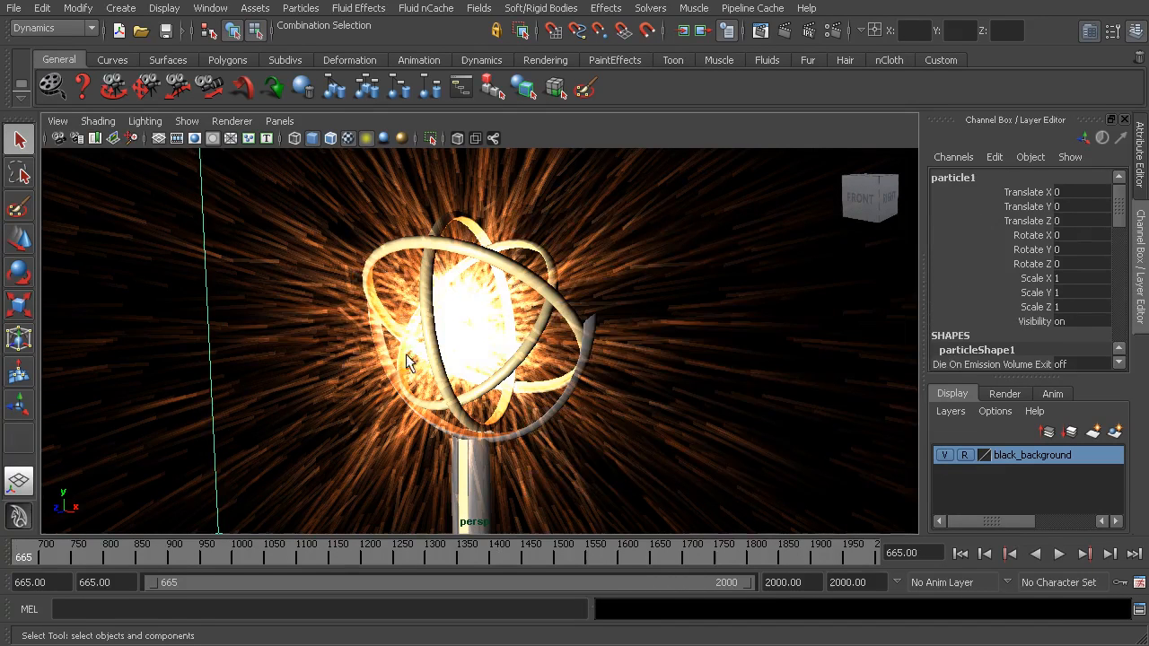
pyautogui.click(498, 391)
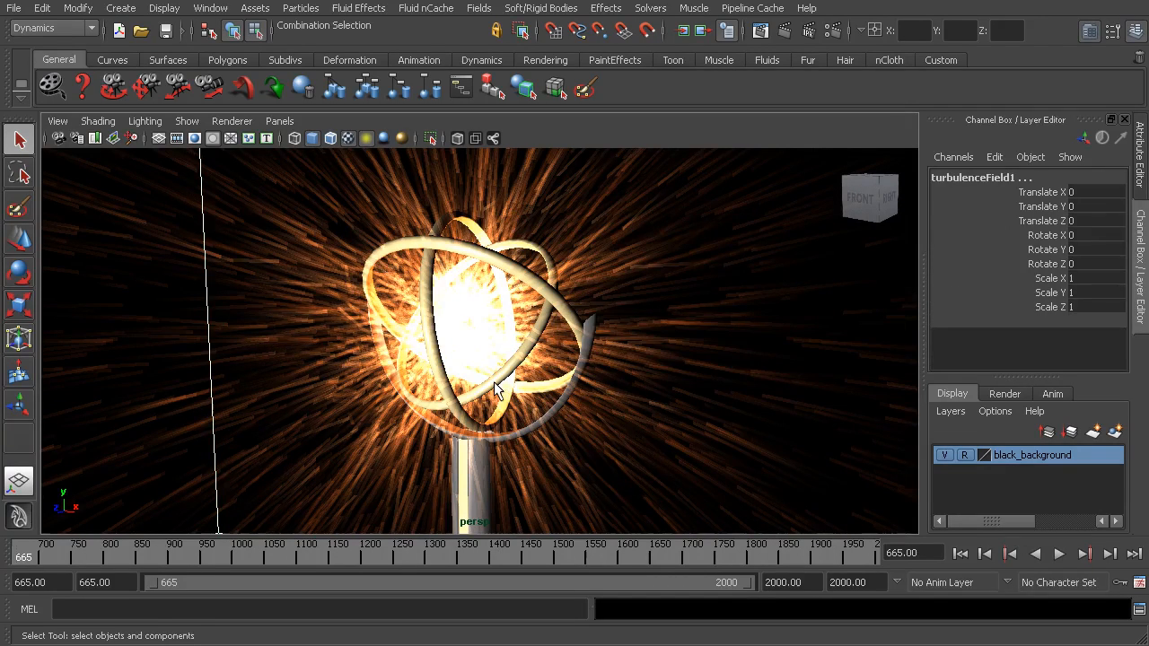
pyautogui.moveTo(320, 302); pyautogui.dragTo(463, 423)
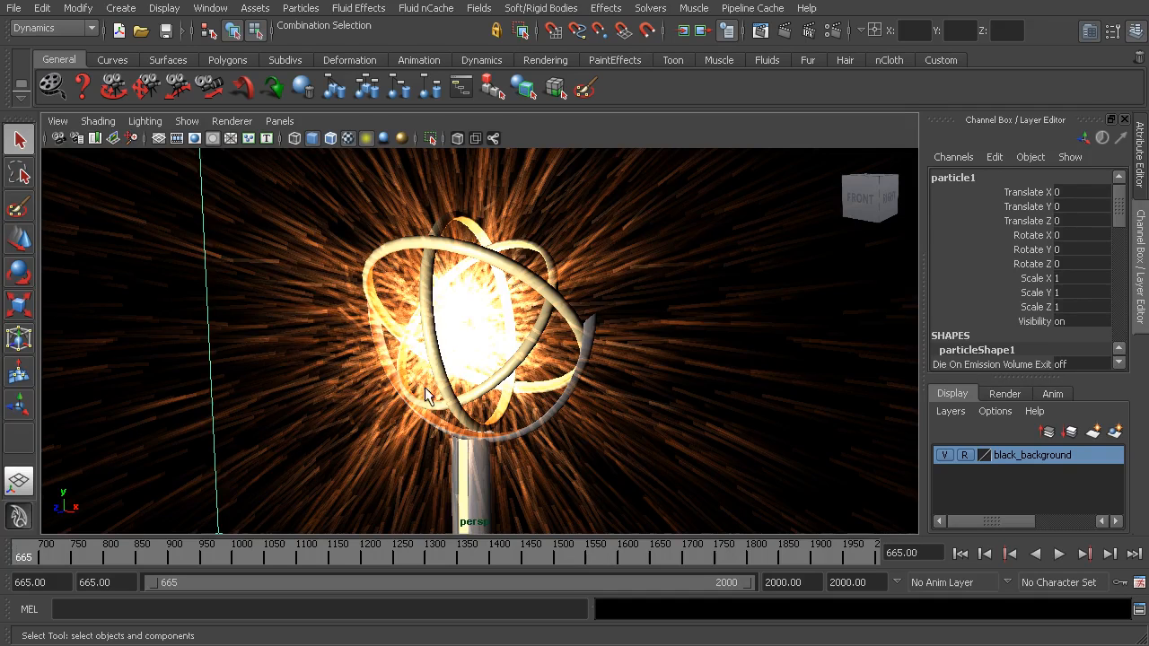
# Step: Return the particle system to Object Mode to leave the combination selection mask
pyautogui.rightClick(459, 321)
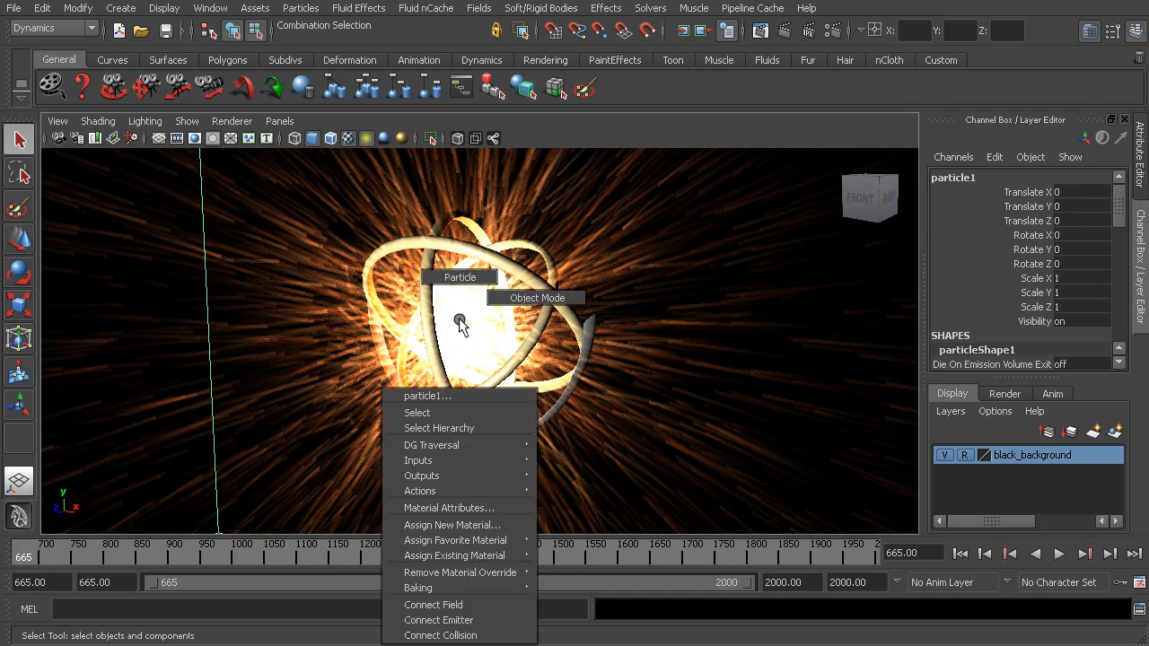
pyautogui.rightClick(458, 318)
pyautogui.moveTo(458, 319); pyautogui.dragTo(494, 300, button='right')
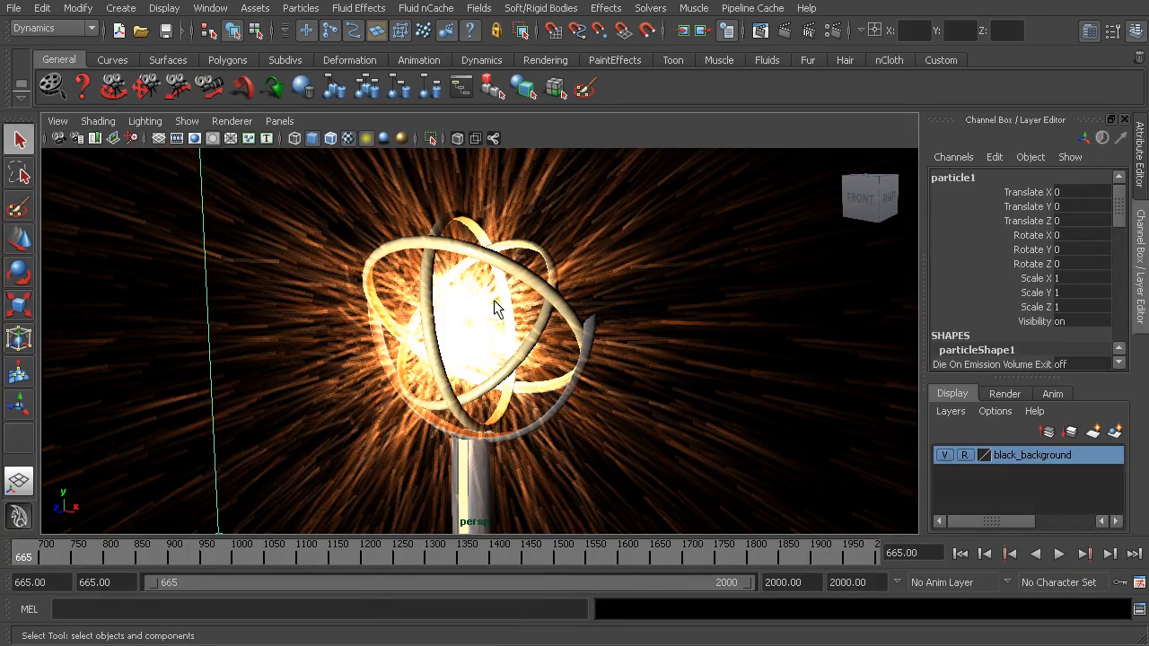
pyautogui.click(494, 299)
# Step: Test the object-mode selection mask with repeated marquee selections across the rings and particles
pyautogui.moveTo(316, 269); pyautogui.dragTo(418, 393)
pyautogui.moveTo(314, 295); pyautogui.dragTo(406, 386)
pyautogui.moveTo(288, 269); pyautogui.dragTo(430, 403)
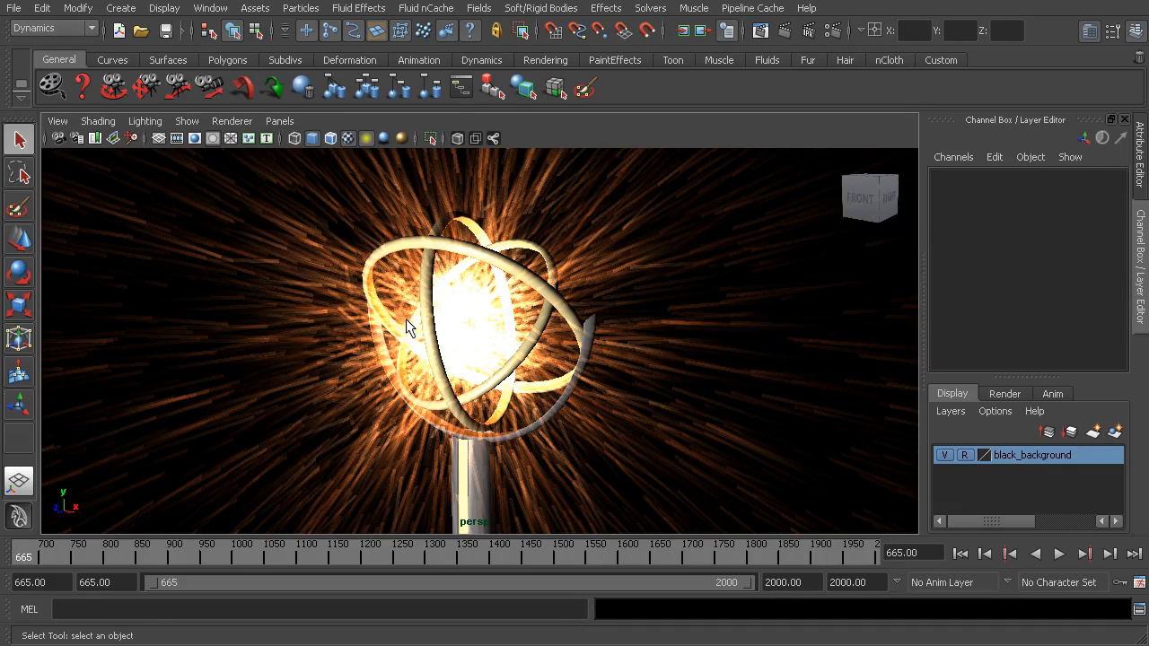